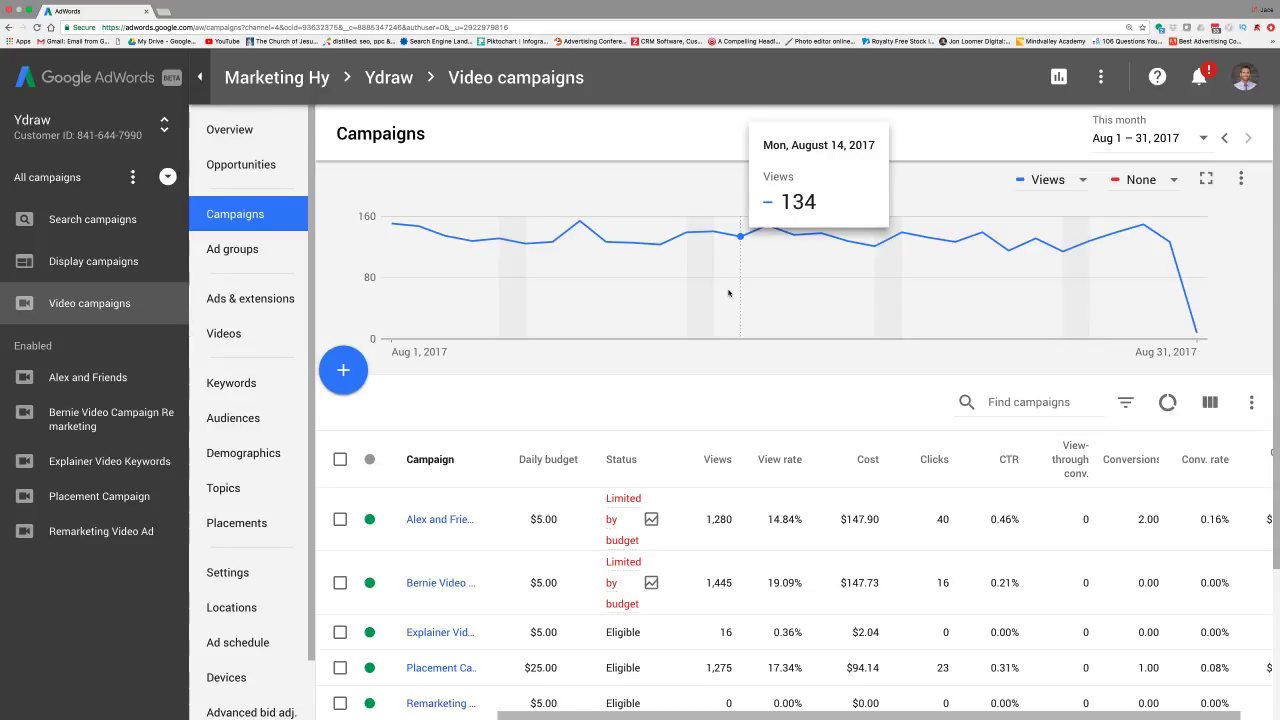
Open a new Chrome tab showing YouTube's home page beside the AdWords tab.
click(164, 12)
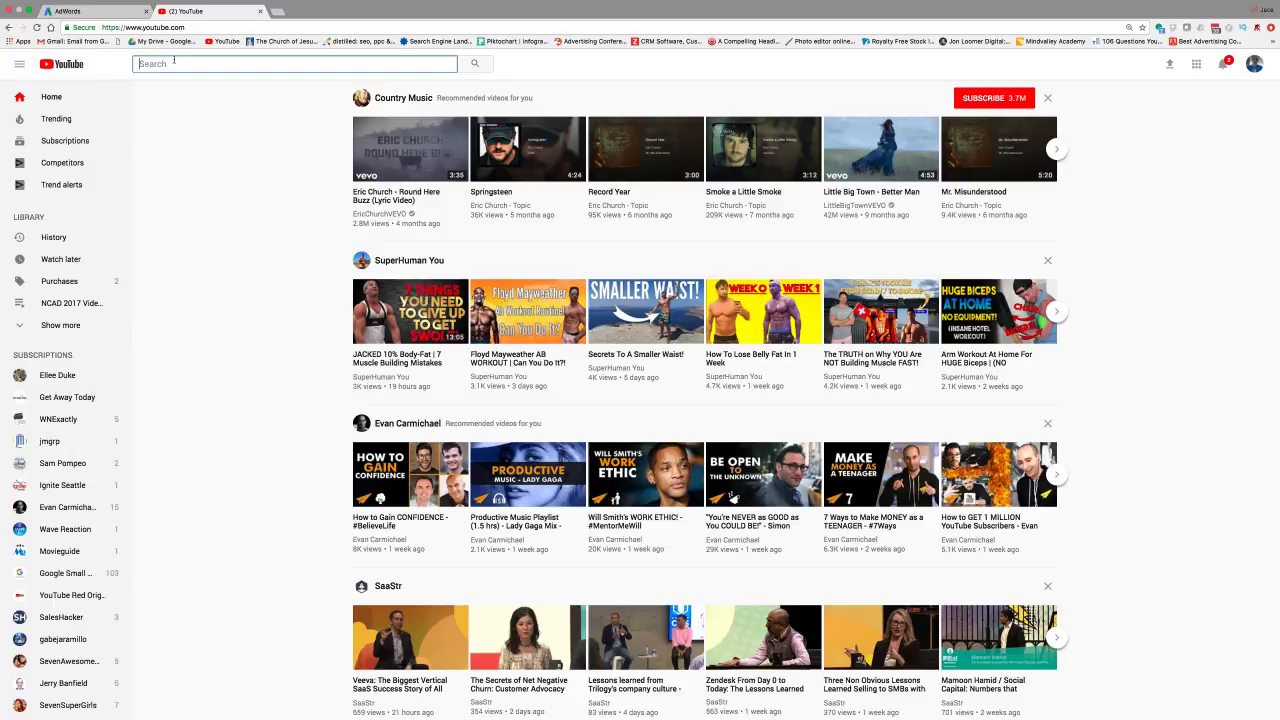
Search YouTube for 'fitness', correcting the mistyped query.
text(fitne)
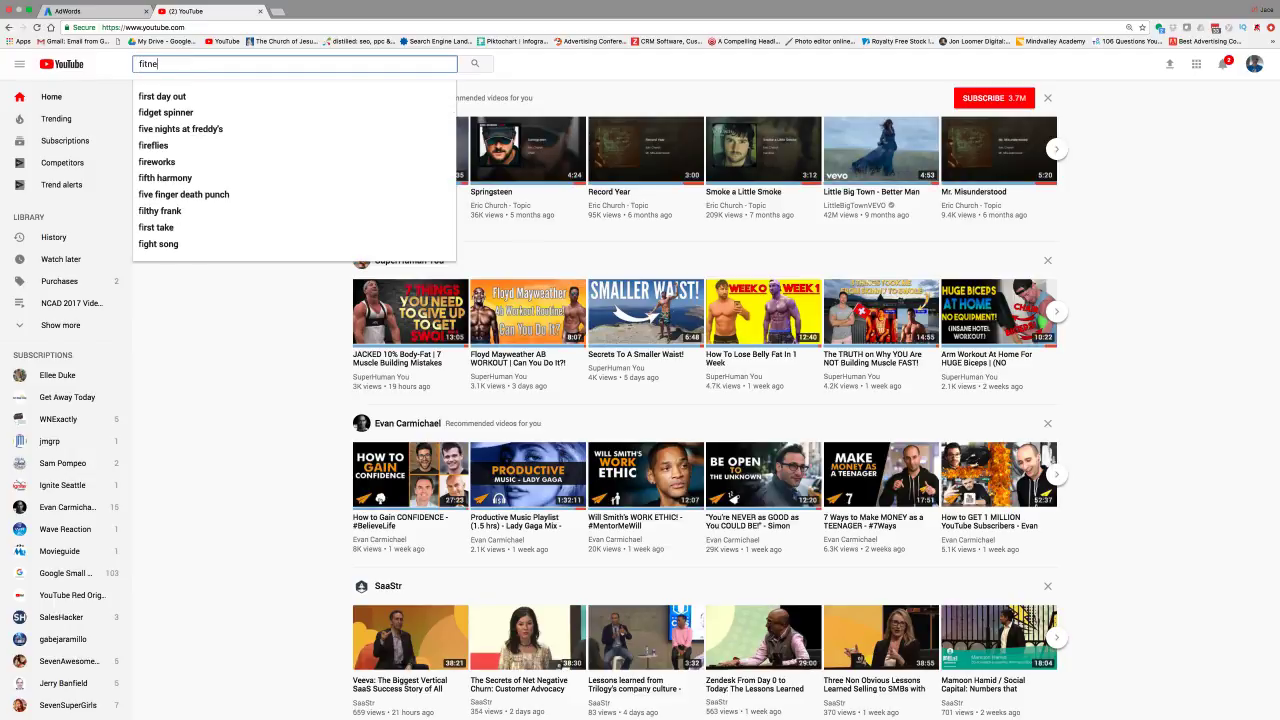
key(BackSpace)
key(BackSpace)
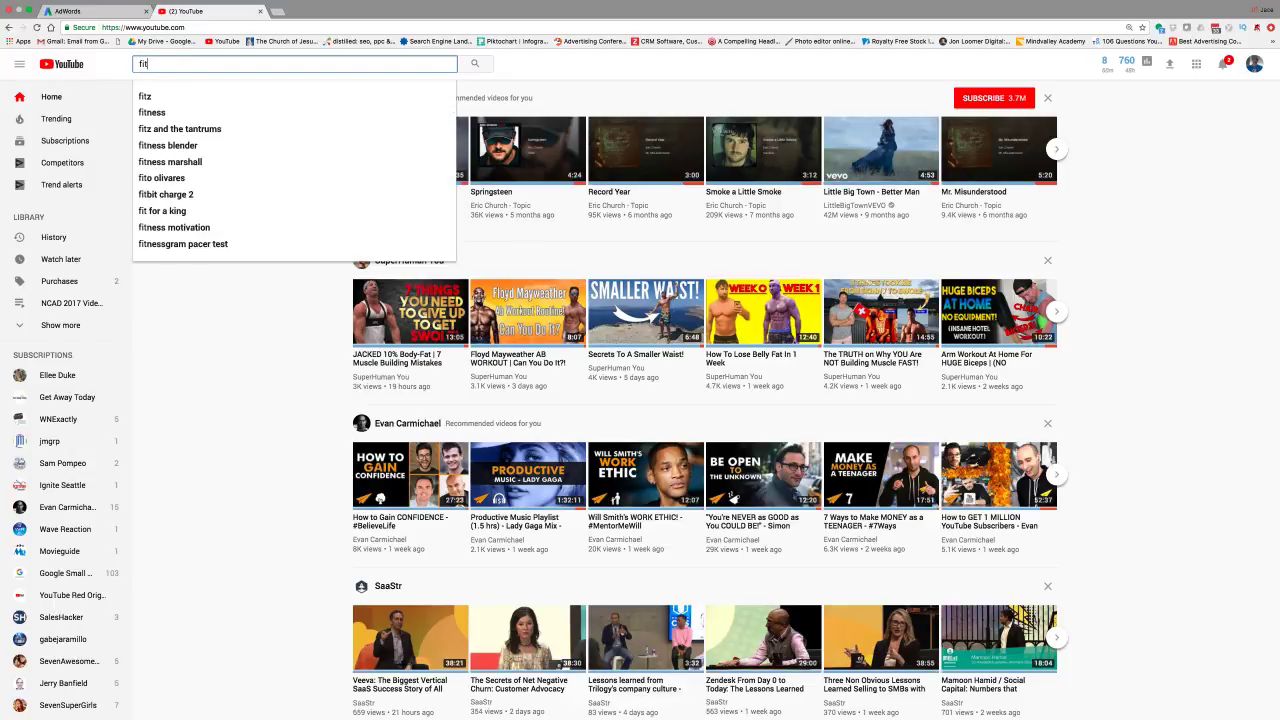
text(ness)
key(Return)
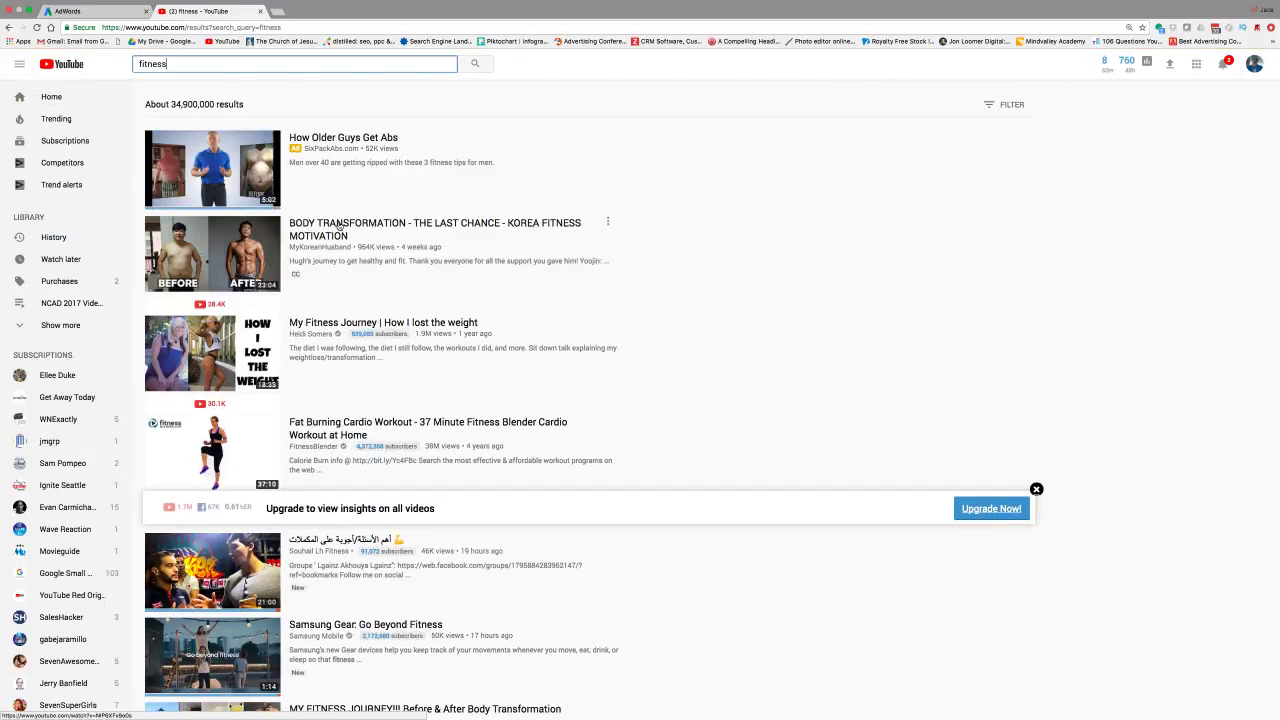
Preview BODY TRANSFORMATION, then pause on 'My Fitness Journey | How I lost the weight'.
click(339, 226)
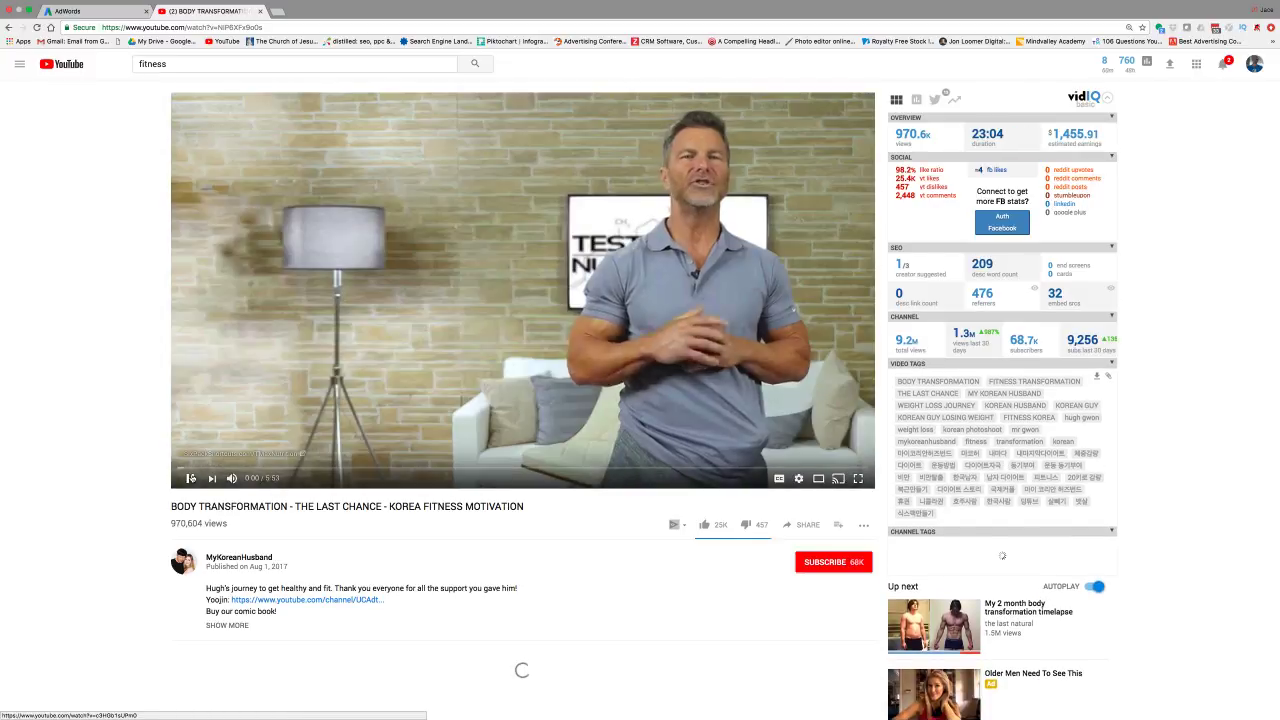
click(190, 478)
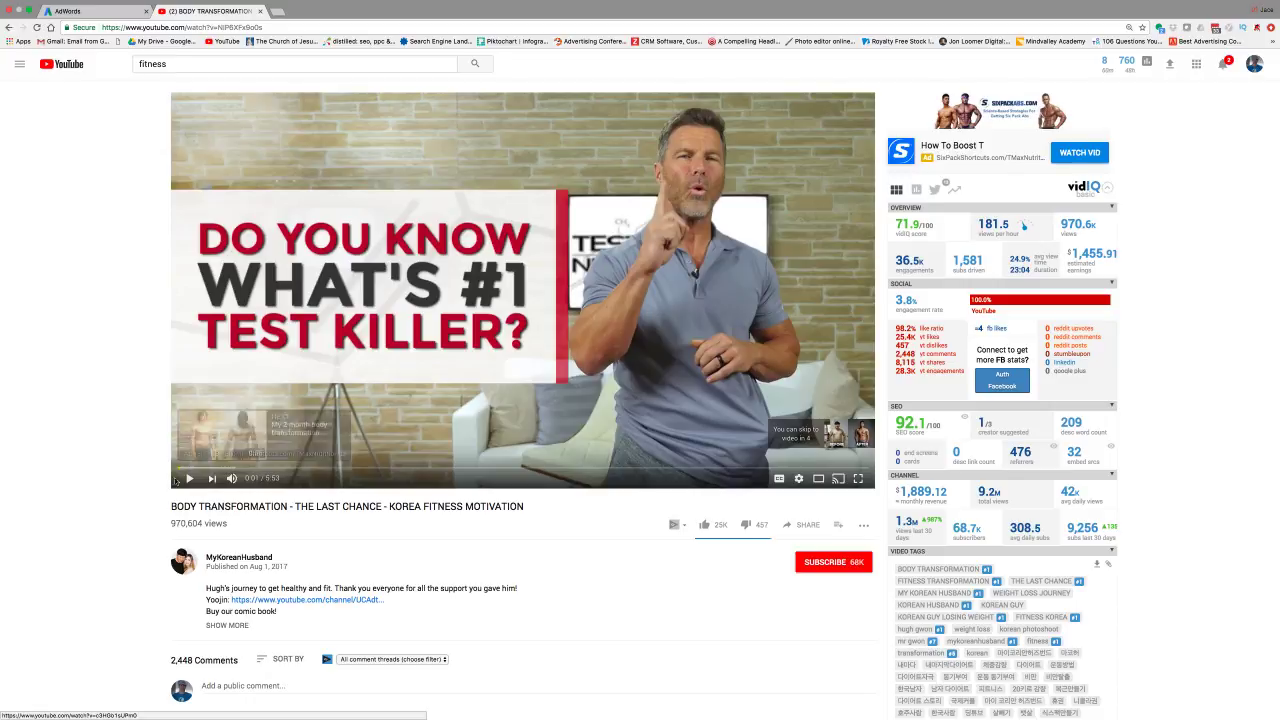
click(11, 38)
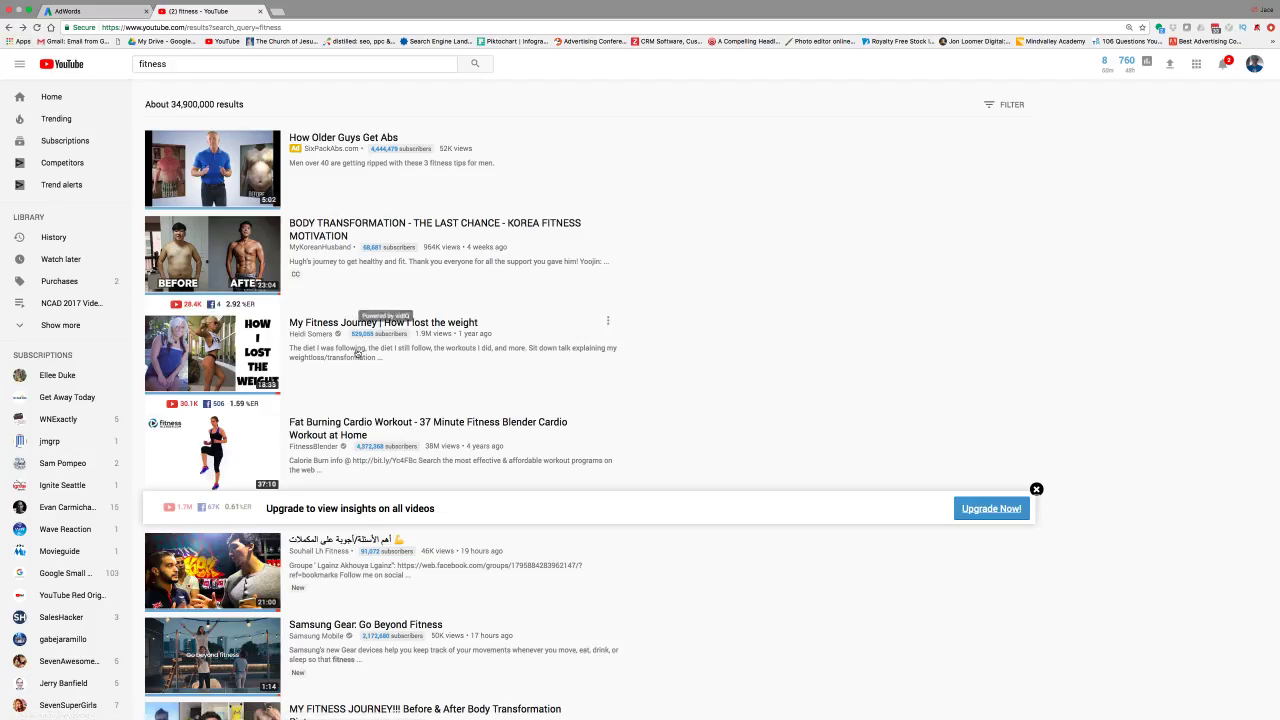
click(378, 324)
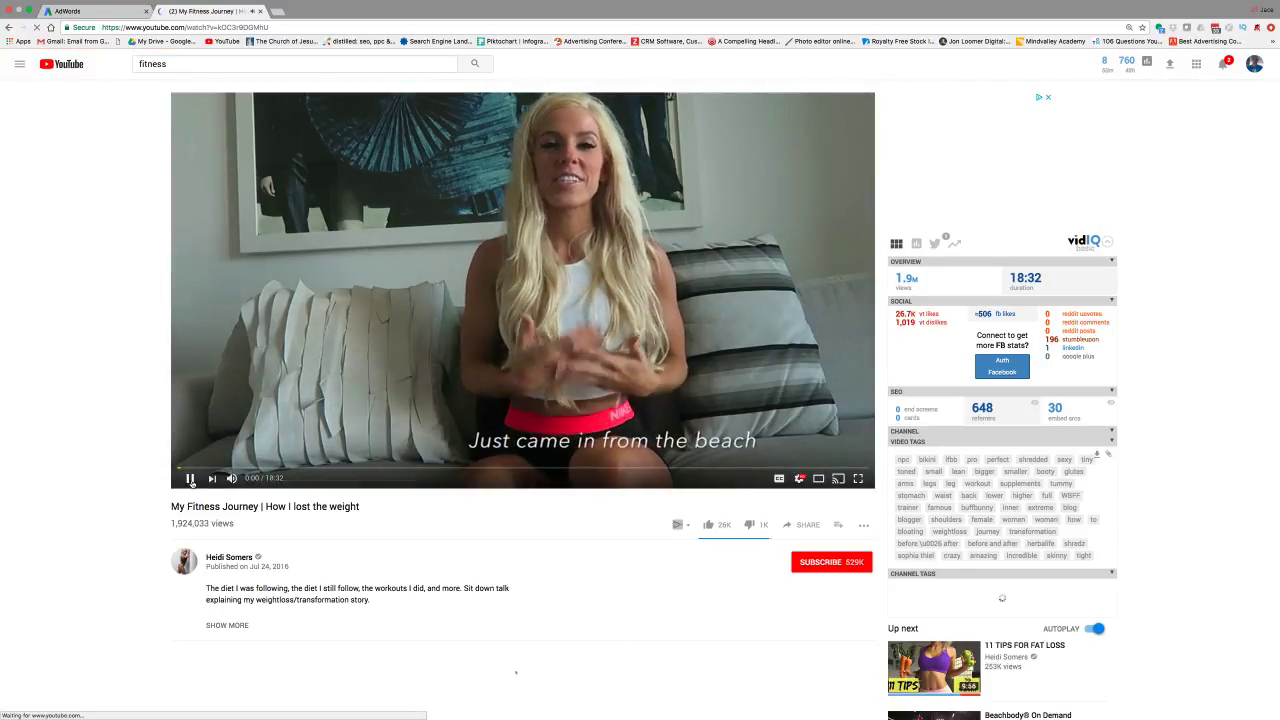
click(190, 478)
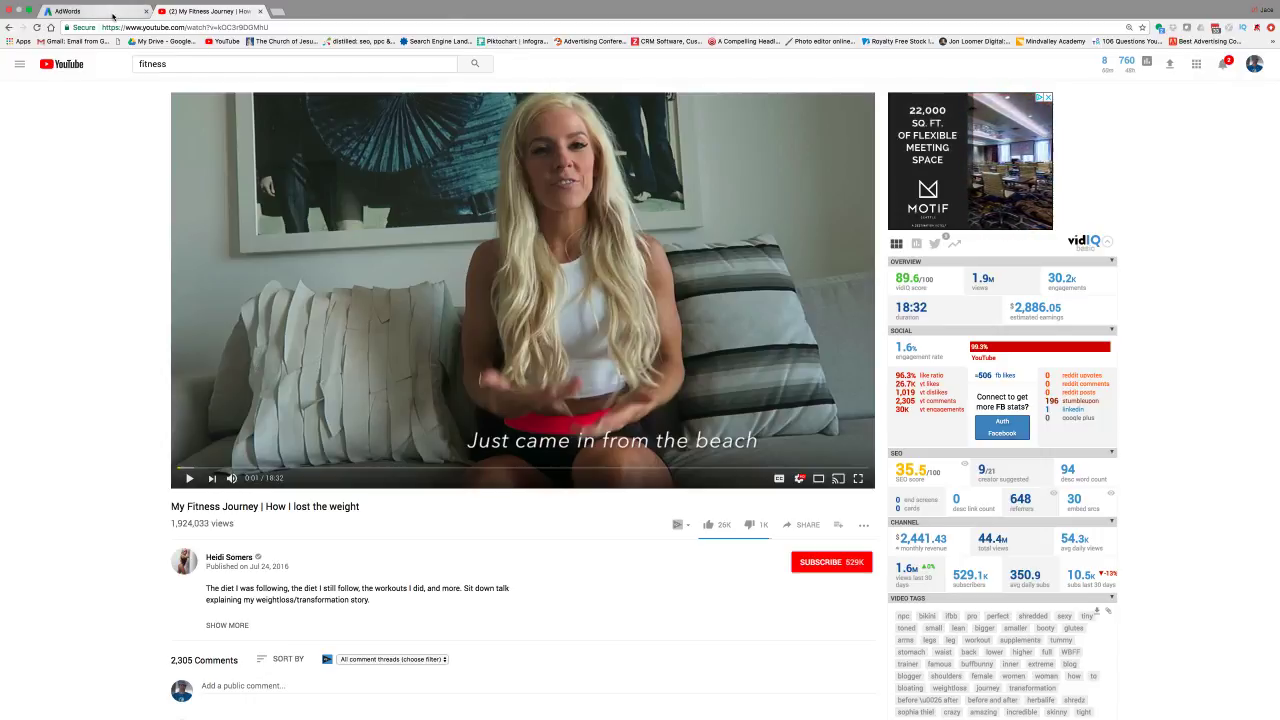
Back in AdWords, go from Overview to the Campaigns list and start a new campaign.
click(113, 16)
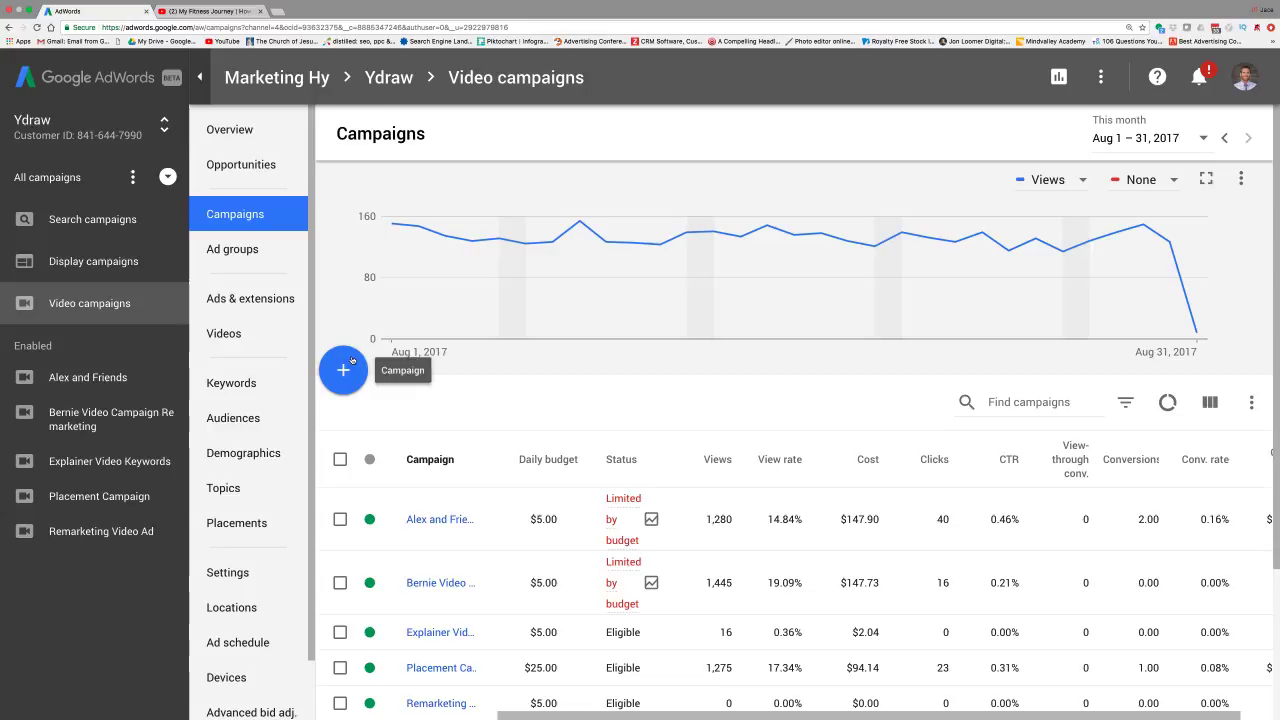
click(240, 137)
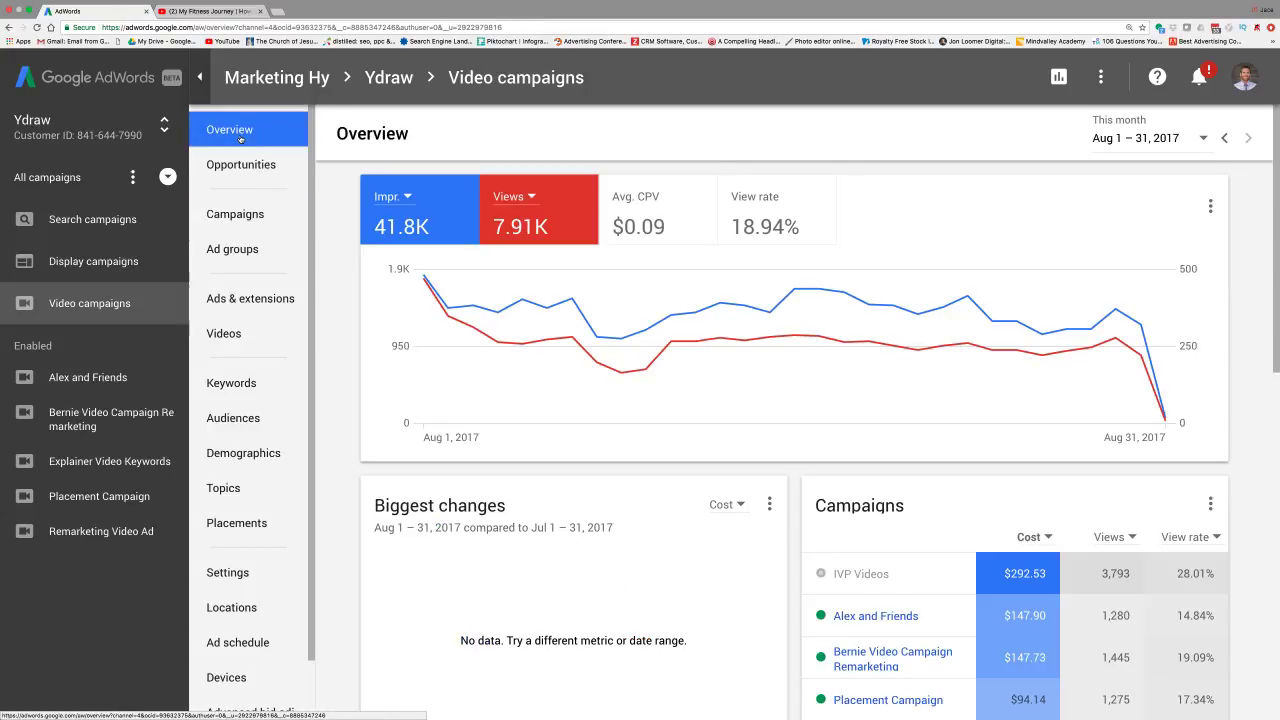
click(244, 215)
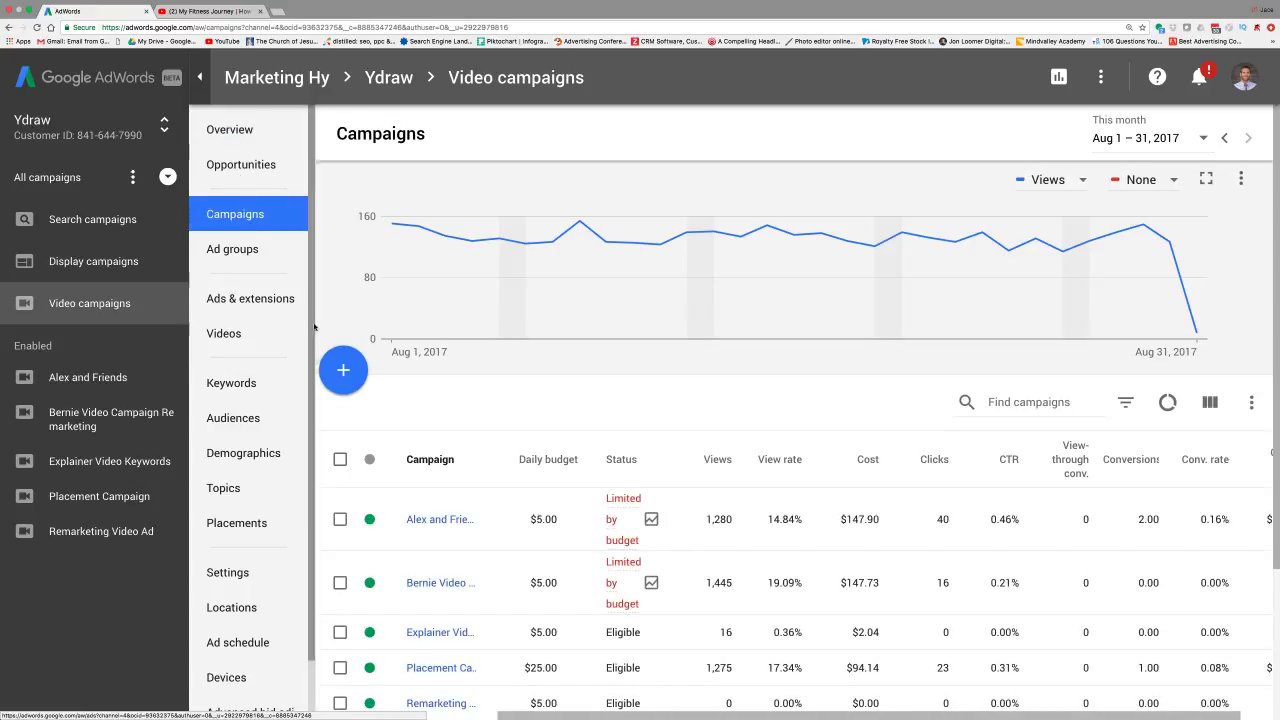
click(344, 370)
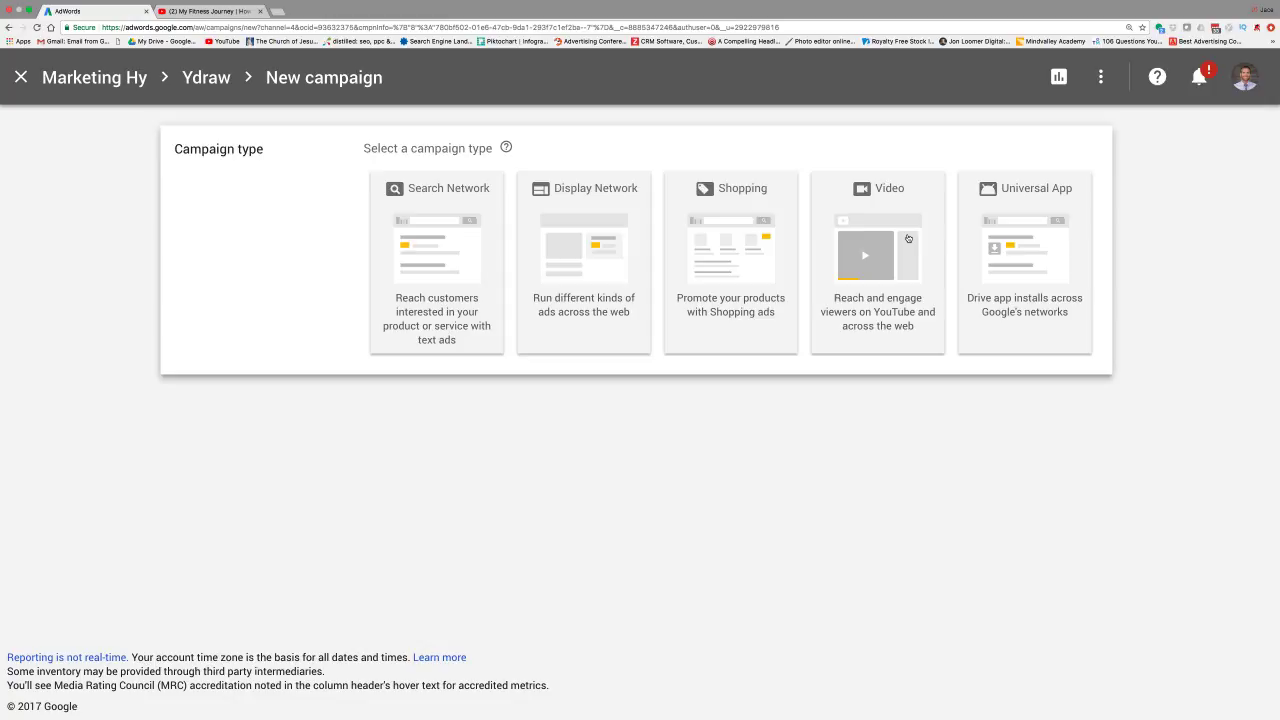
Choose the Video campaign type and name it 'Placement Campaign'.
click(880, 212)
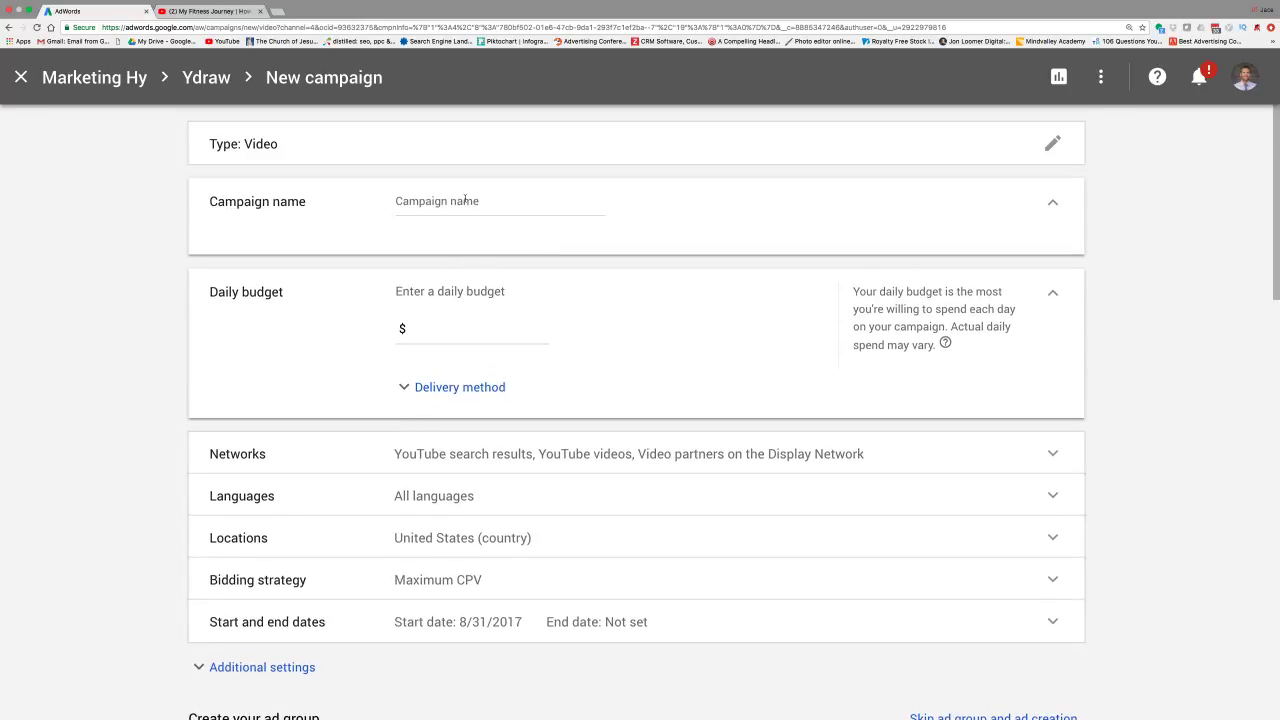
click(465, 200)
text(Pla)
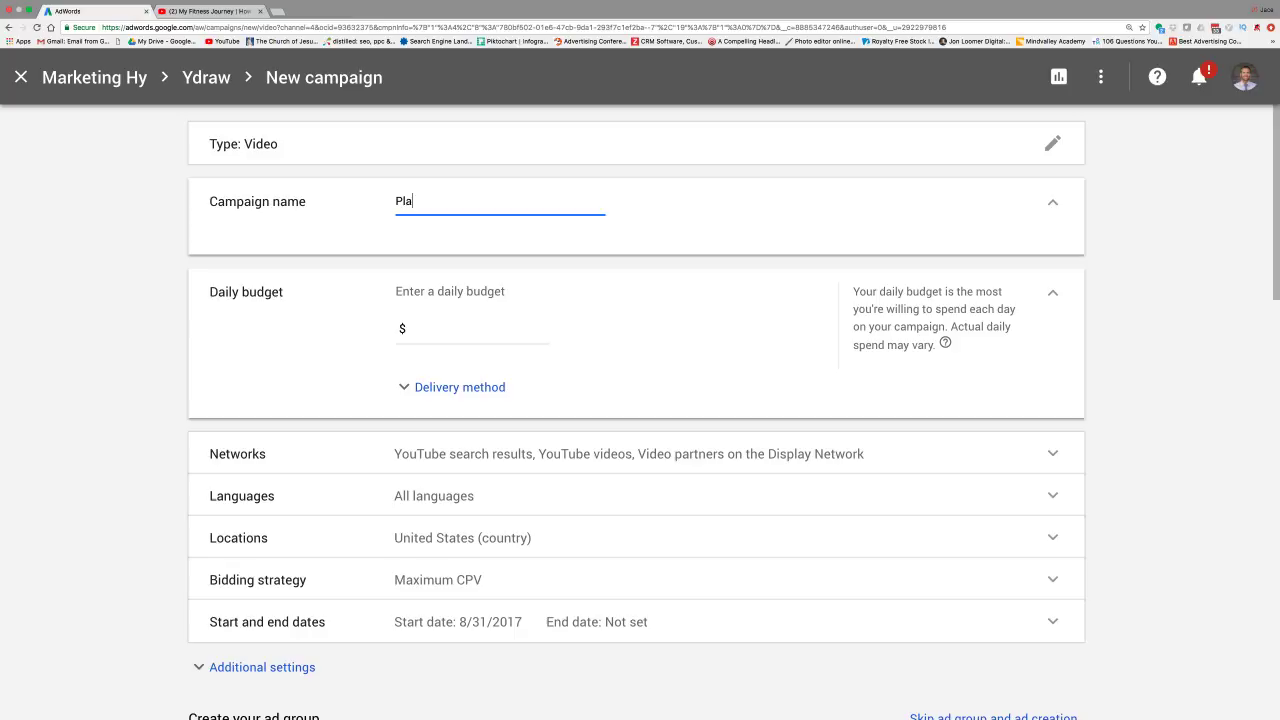
text(cement Campaig)
text(n)
Set a $5.00 daily budget with standard delivery.
click(446, 342)
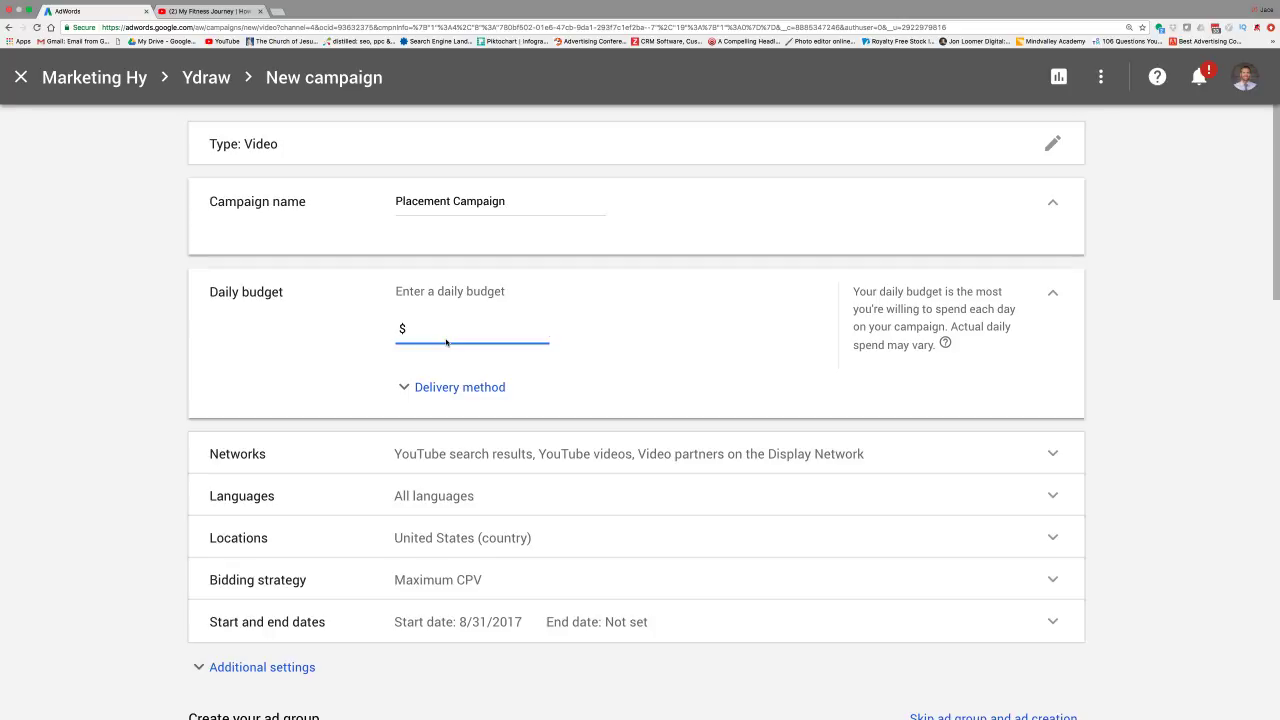
text(5)
click(426, 393)
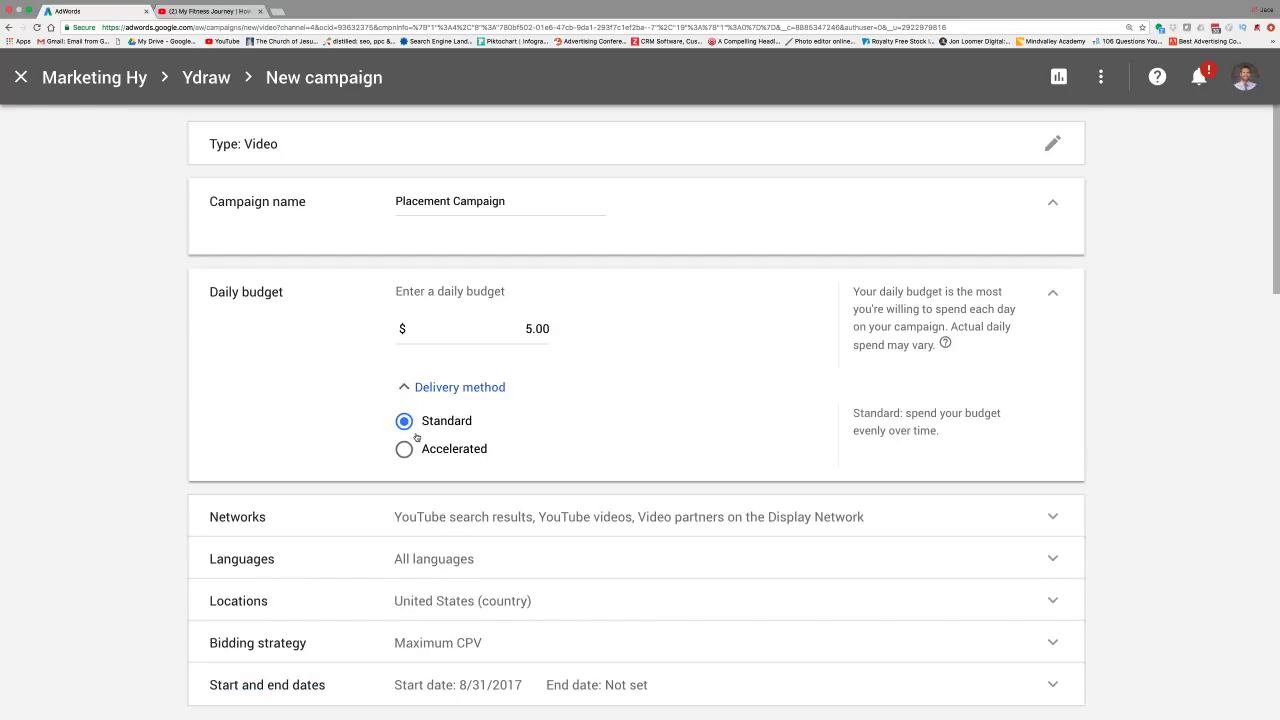
scroll(416, 437, down, 1)
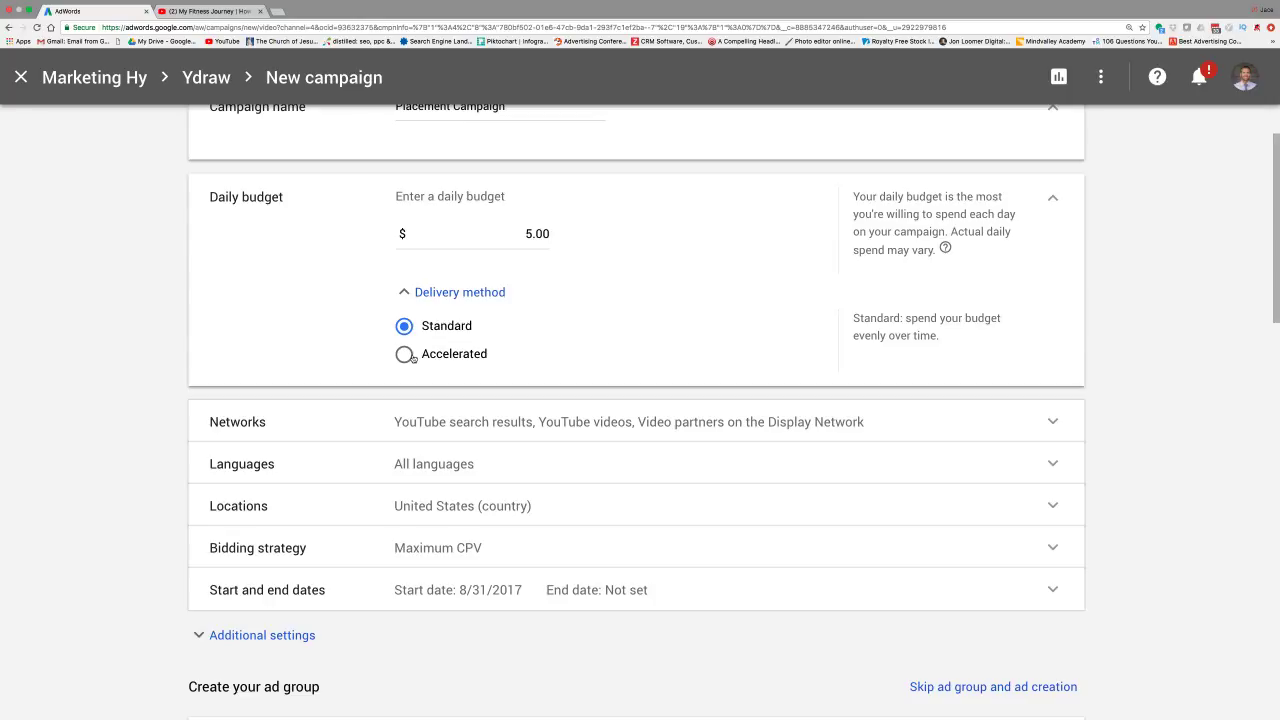
Under Networks, untick Display Network video partners and YouTube search results.
click(486, 425)
scroll(486, 425, down, 3)
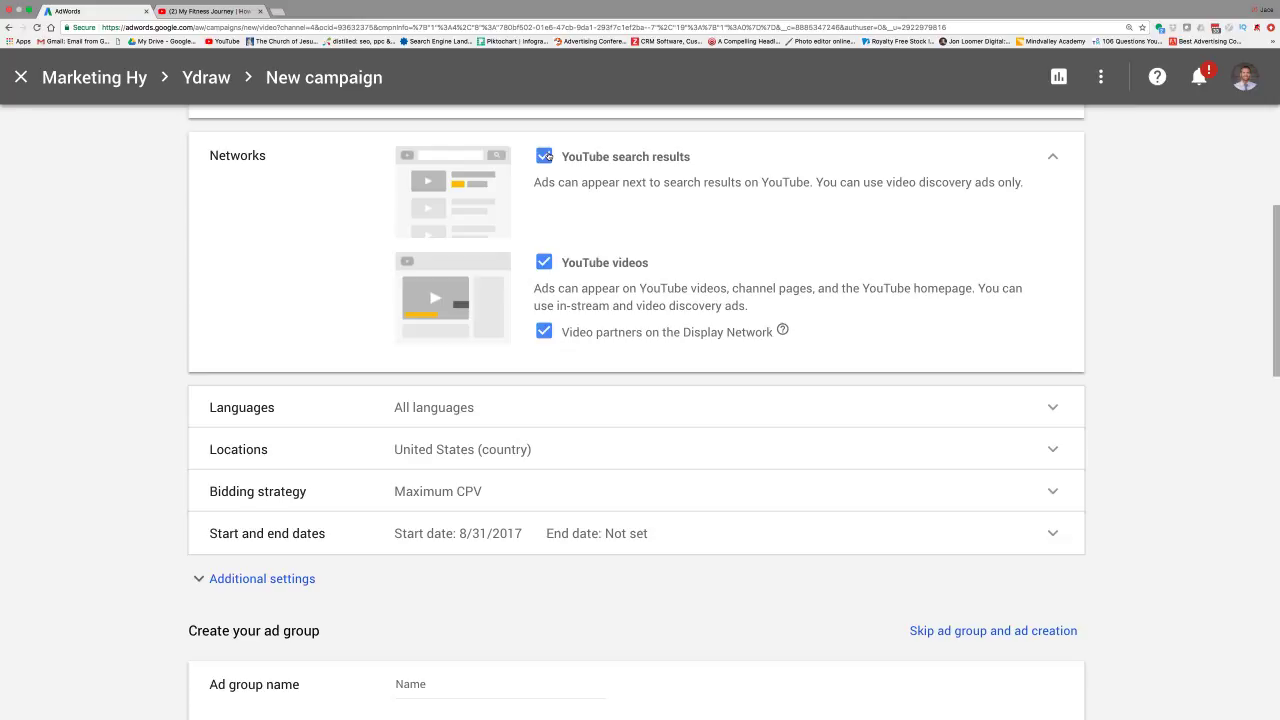
click(546, 338)
click(544, 157)
Expand Languages and Locations, keeping United States targeting, and move down to the ad group.
click(508, 408)
scroll(506, 402, down, 2)
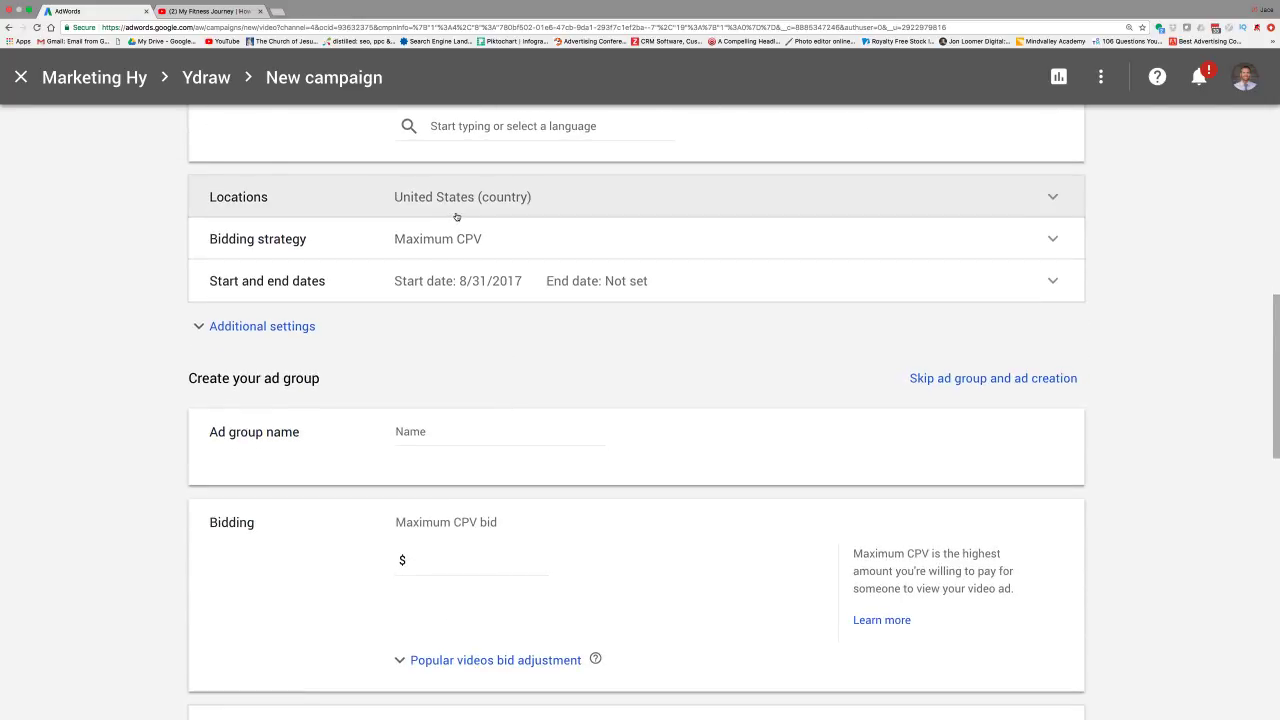
click(457, 217)
scroll(453, 214, down, 3)
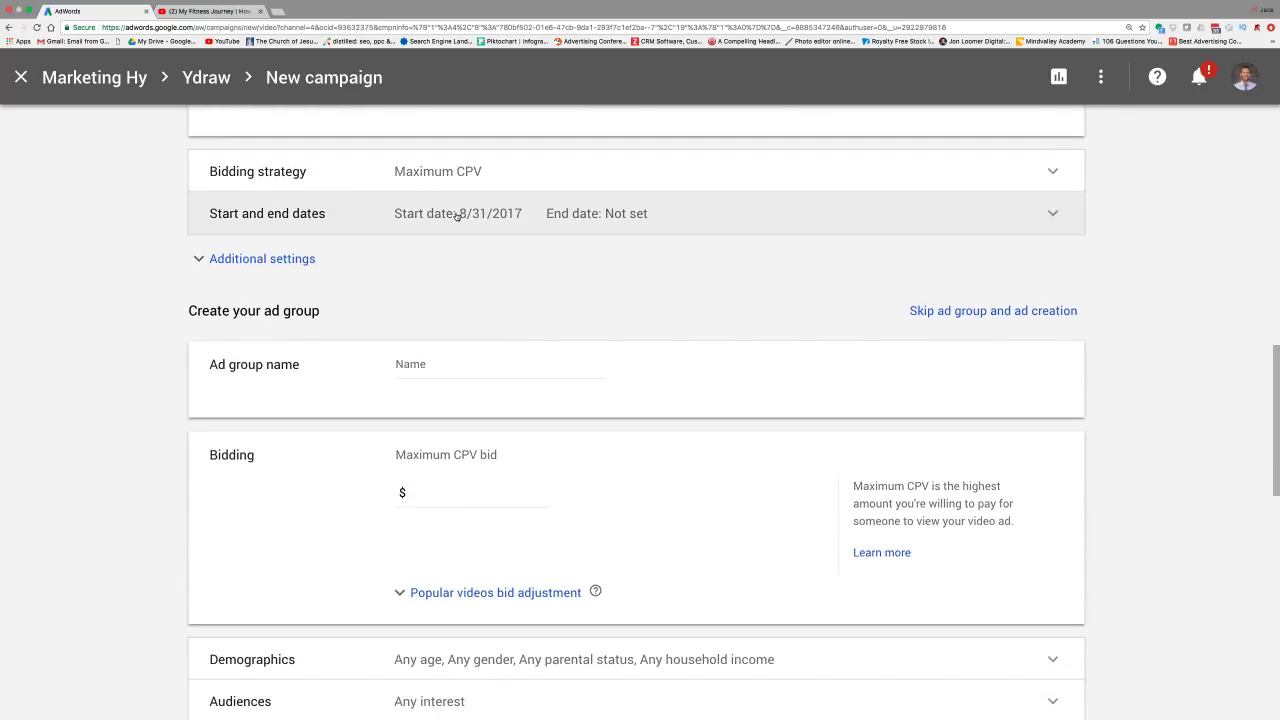
scroll(459, 175, up, 3)
scroll(459, 173, up, 1)
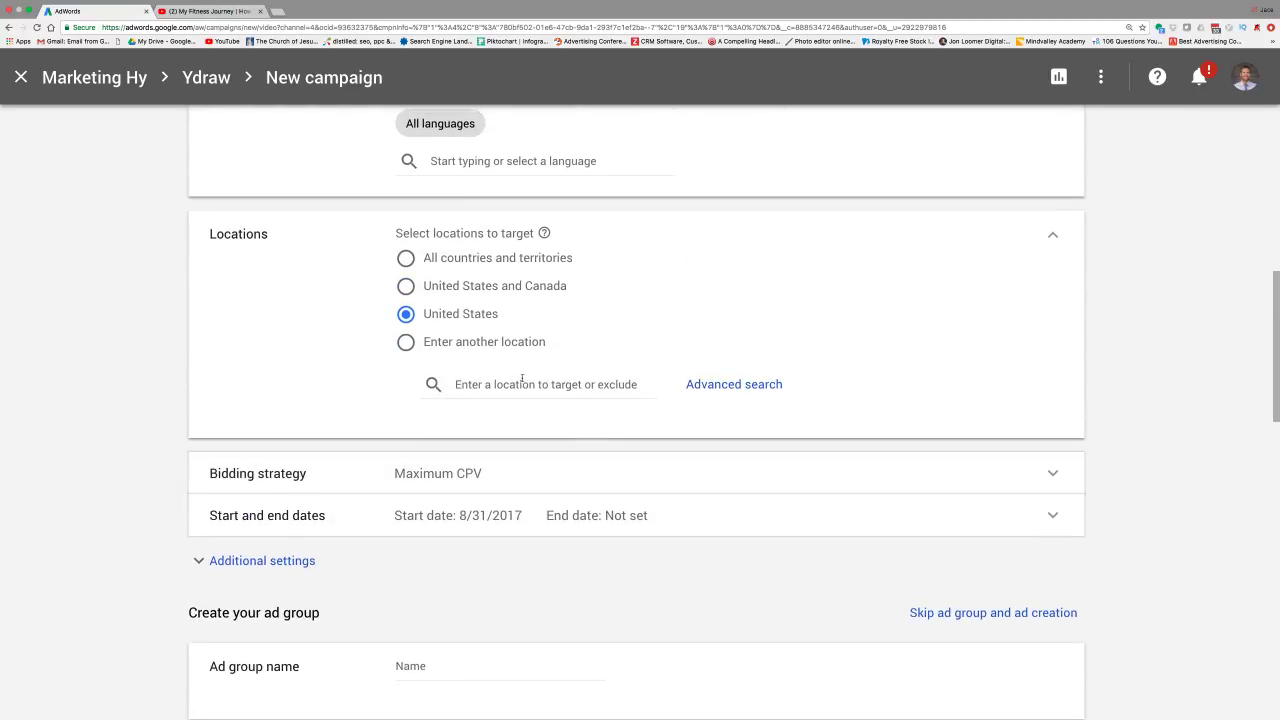
scroll(529, 384, down, 2)
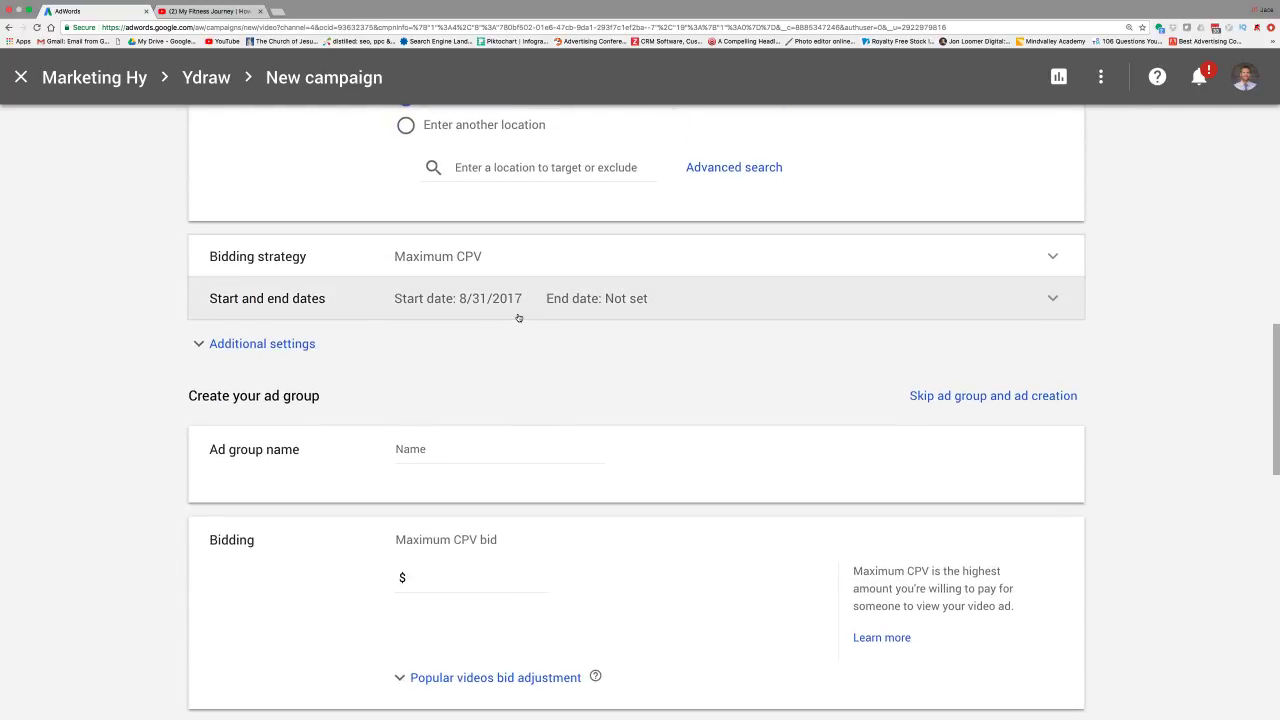
scroll(520, 316, down, 2)
Name the ad group 'Placement Campaign' and set a $0.20 maximum CPV bid.
click(415, 234)
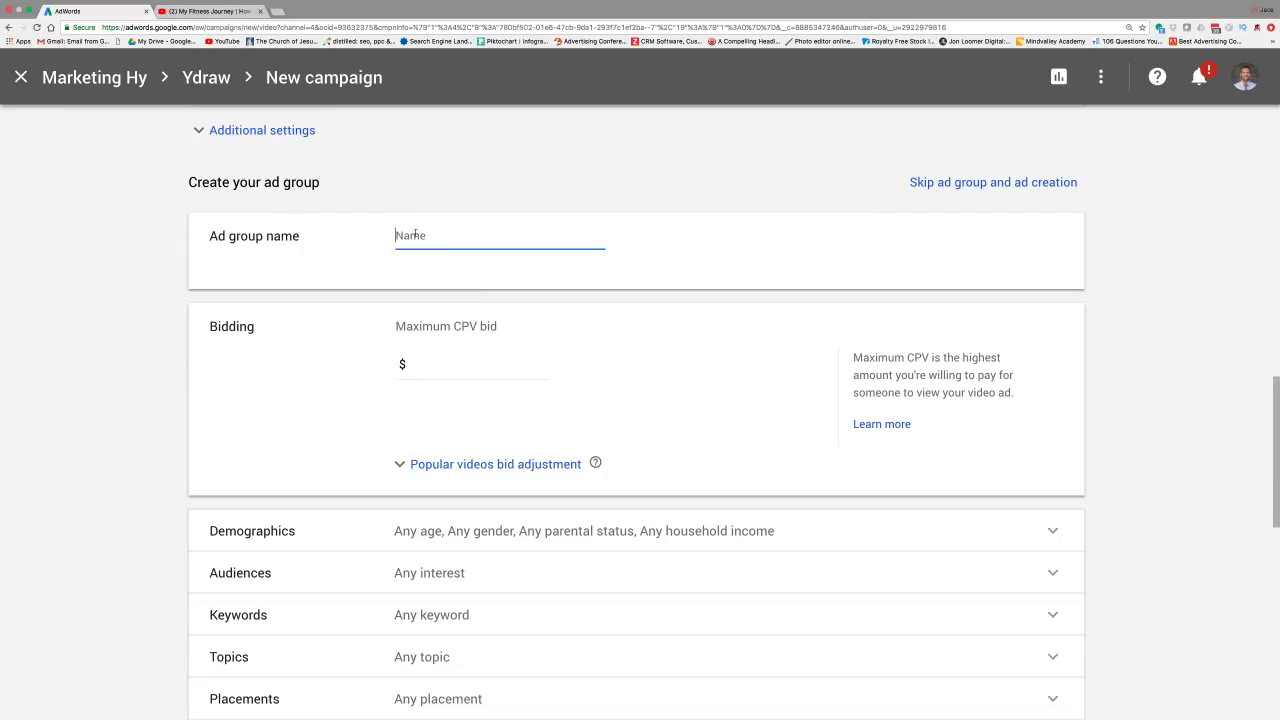
text(Placemen)
text(Campaj)
key(BackSpace)
key(BackSpace)
key(BackSpace)
text(paign)
click(439, 375)
text(0.20)
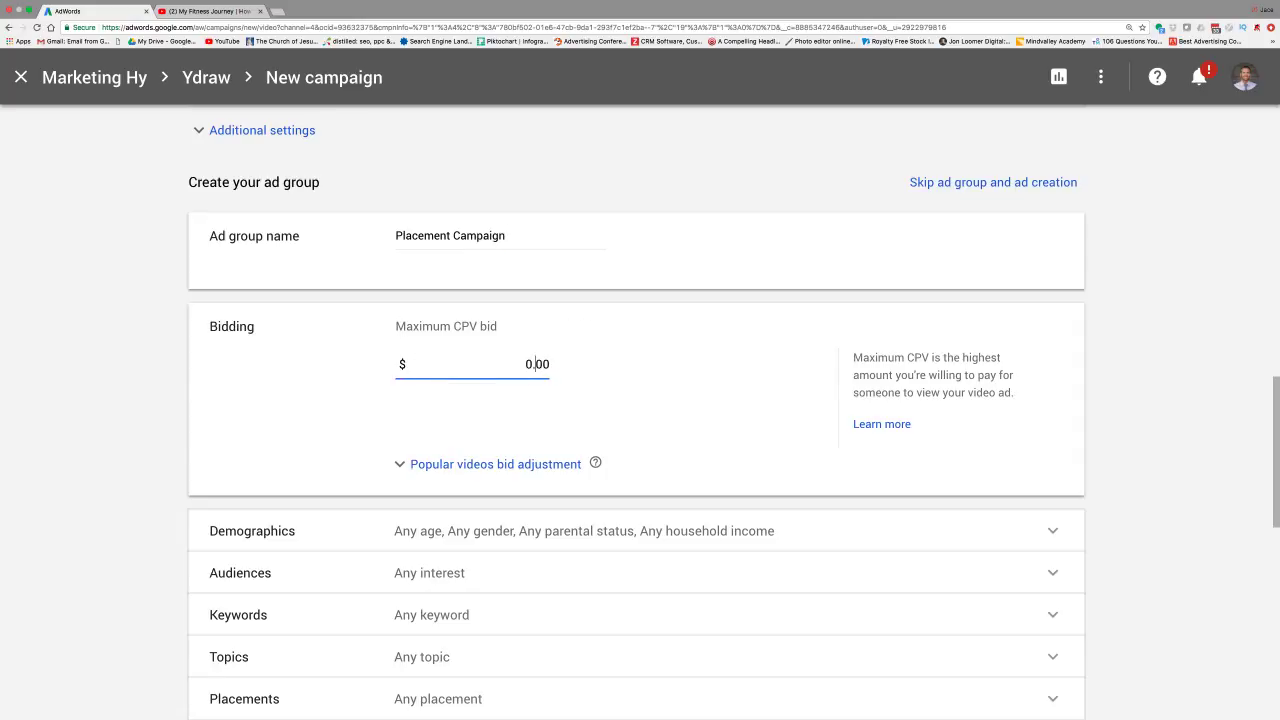
Expand the demographic targeting options and review the age settings.
scroll(583, 371, down, 2)
scroll(583, 371, down, 3)
click(514, 350)
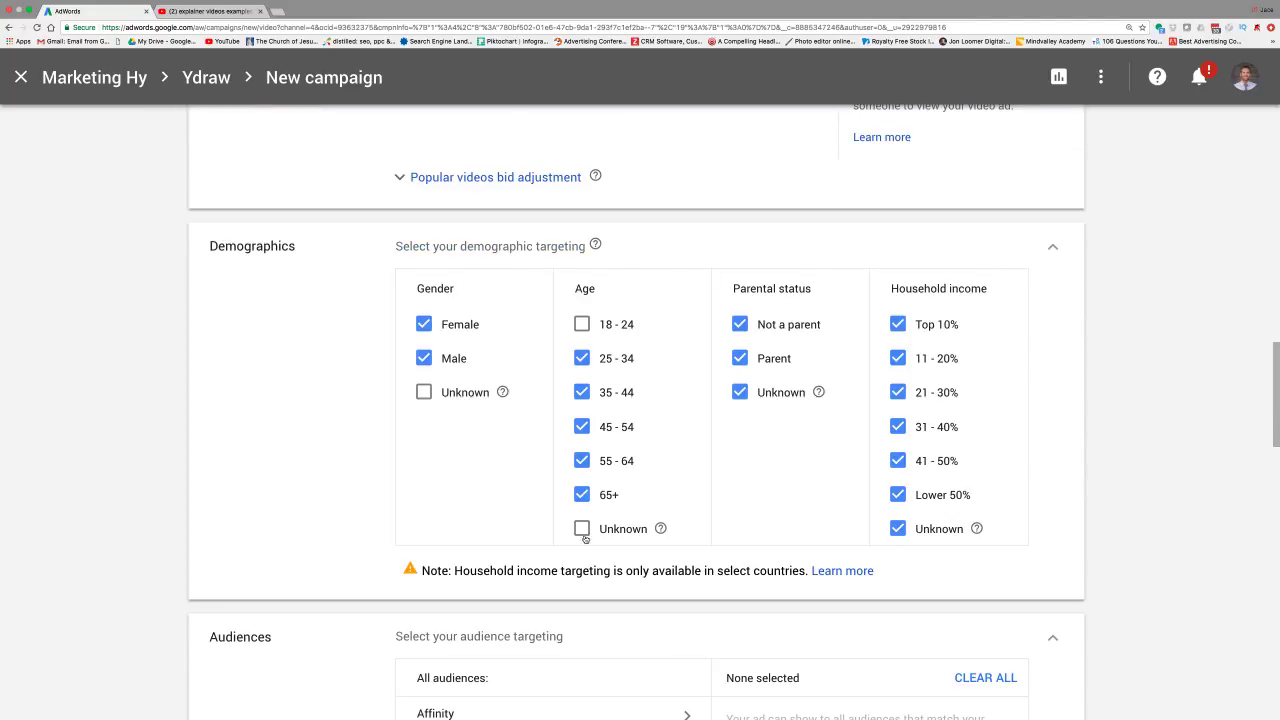
scroll(628, 380, down, 1)
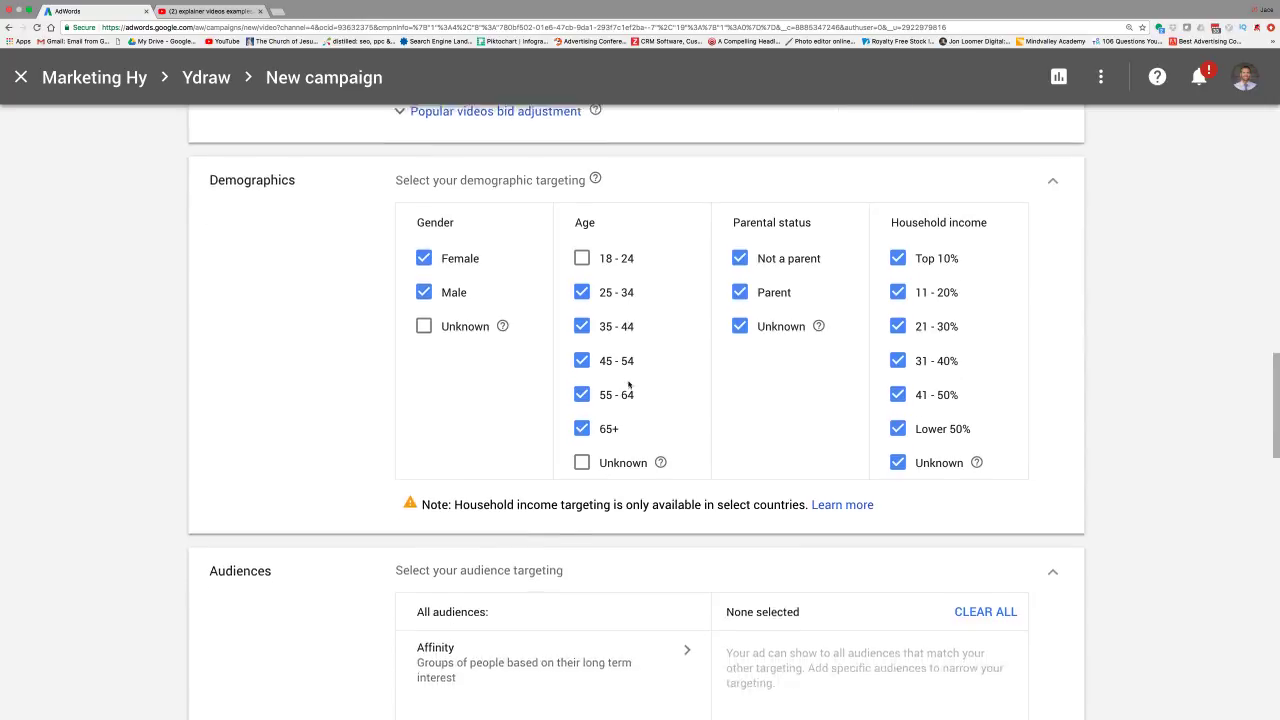
scroll(628, 384, down, 3)
scroll(628, 384, down, 4)
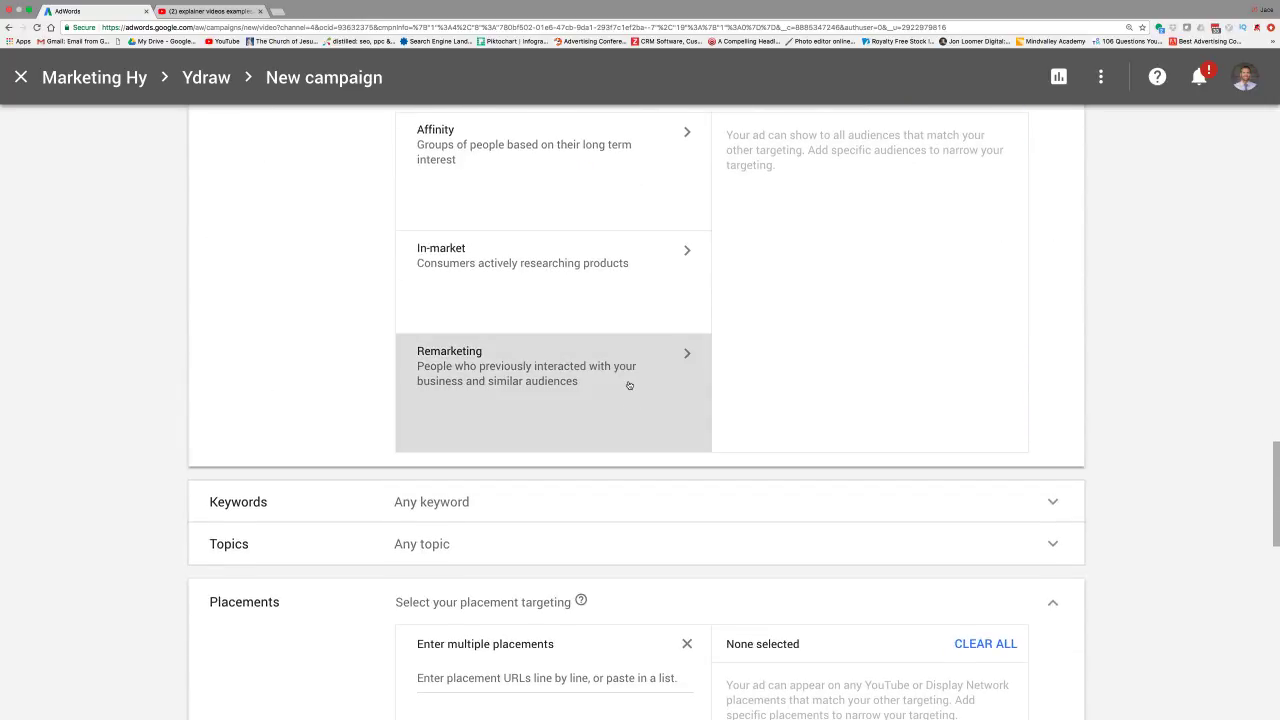
scroll(629, 390, down, 2)
scroll(629, 405, up, 3)
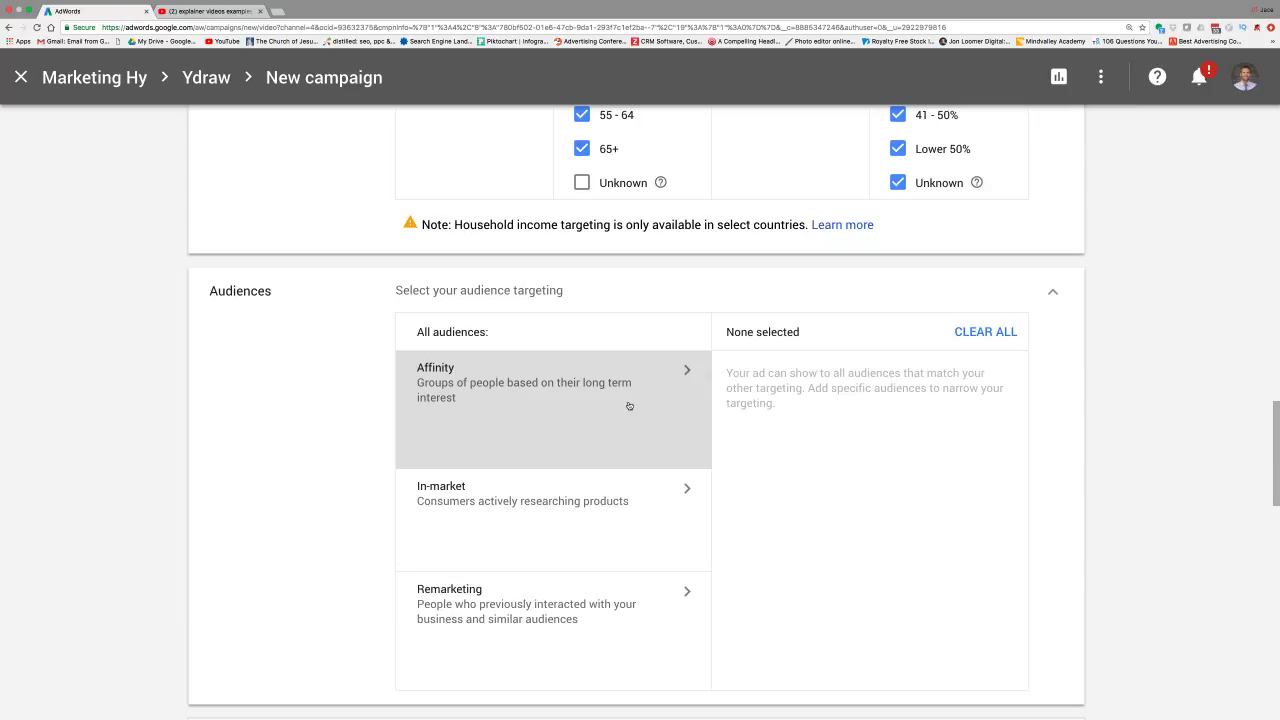
scroll(629, 405, up, 1)
Collapse Audiences and reopen the Placements panel ready for URL entries.
click(1054, 294)
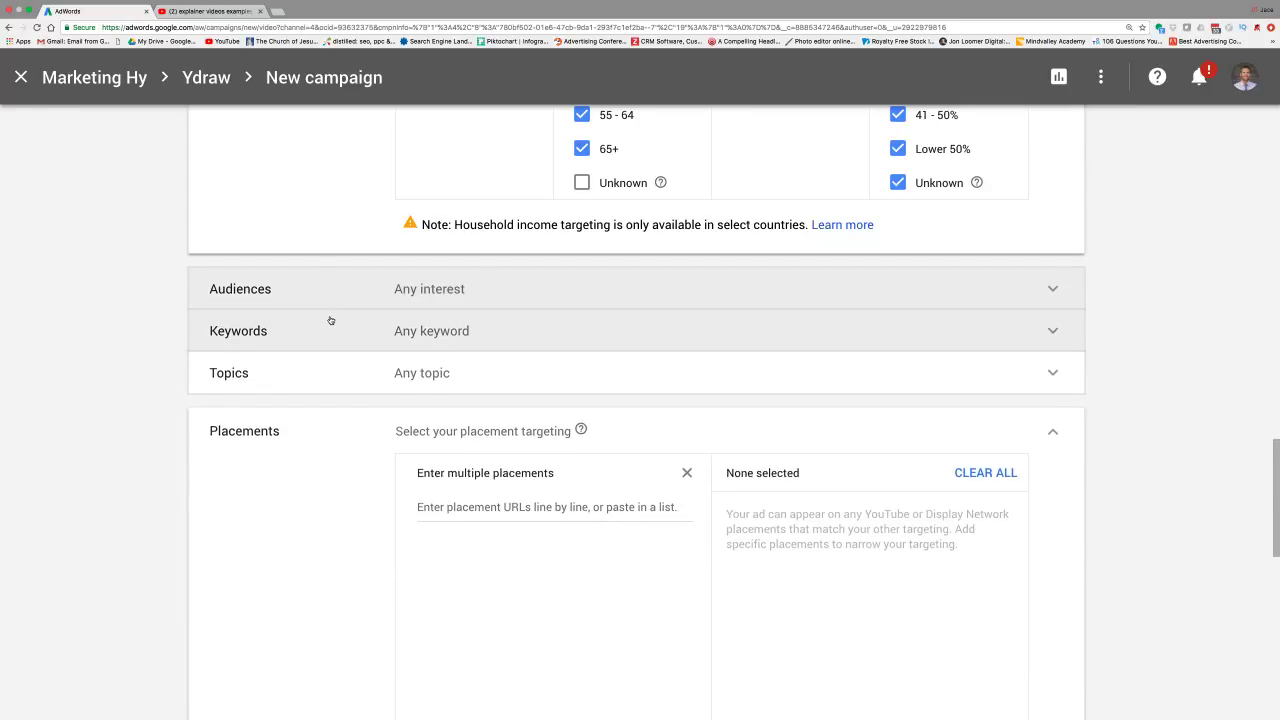
click(1058, 432)
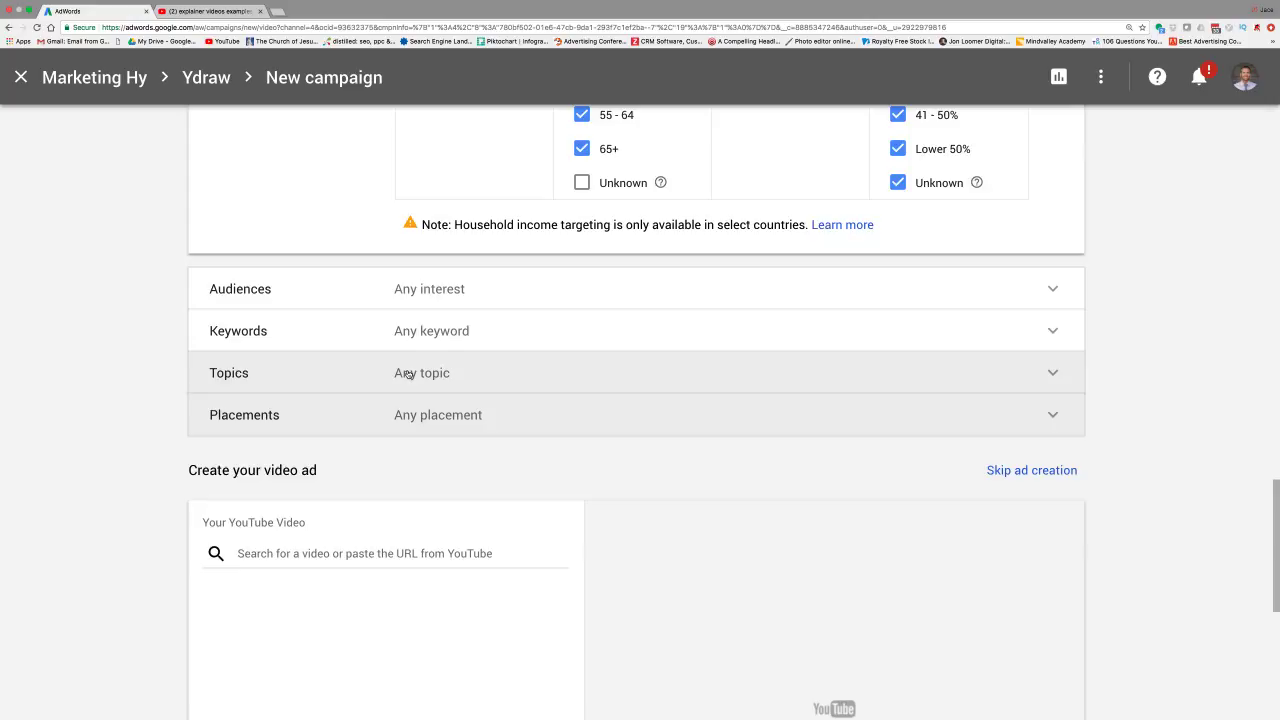
click(431, 416)
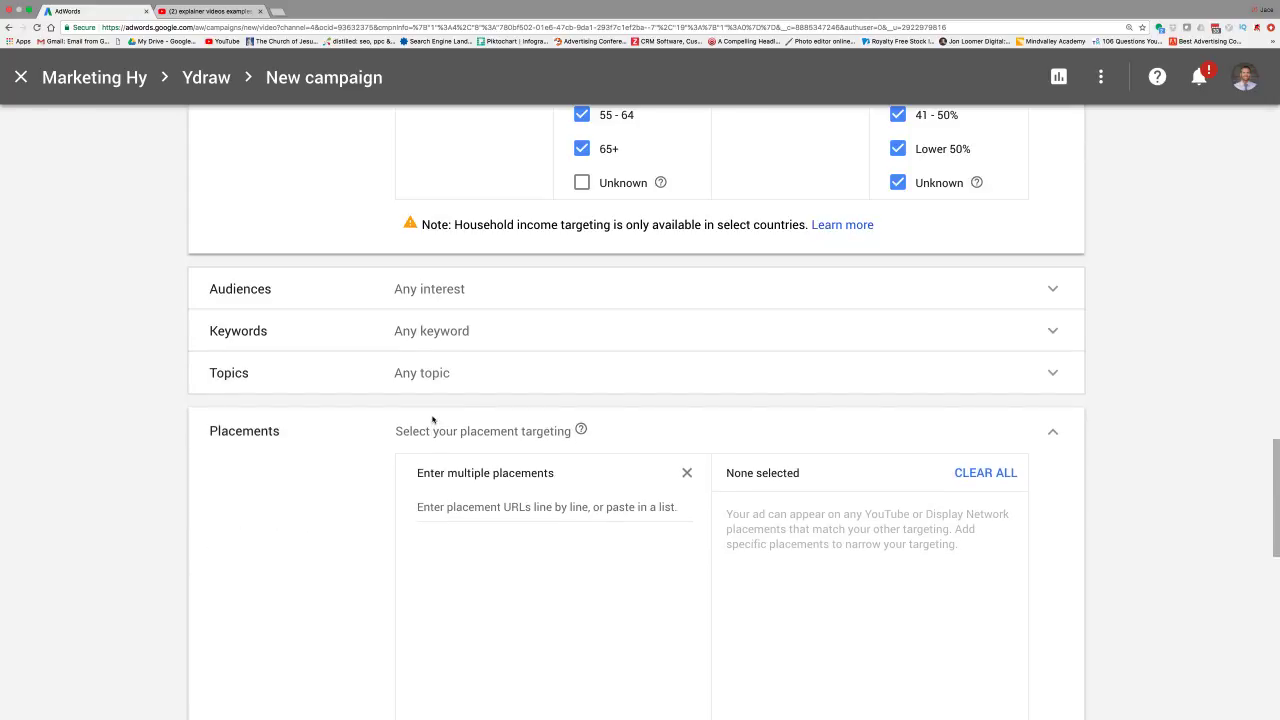
scroll(432, 419, down, 3)
scroll(425, 345, up, 3)
scroll(334, 243, down, 1)
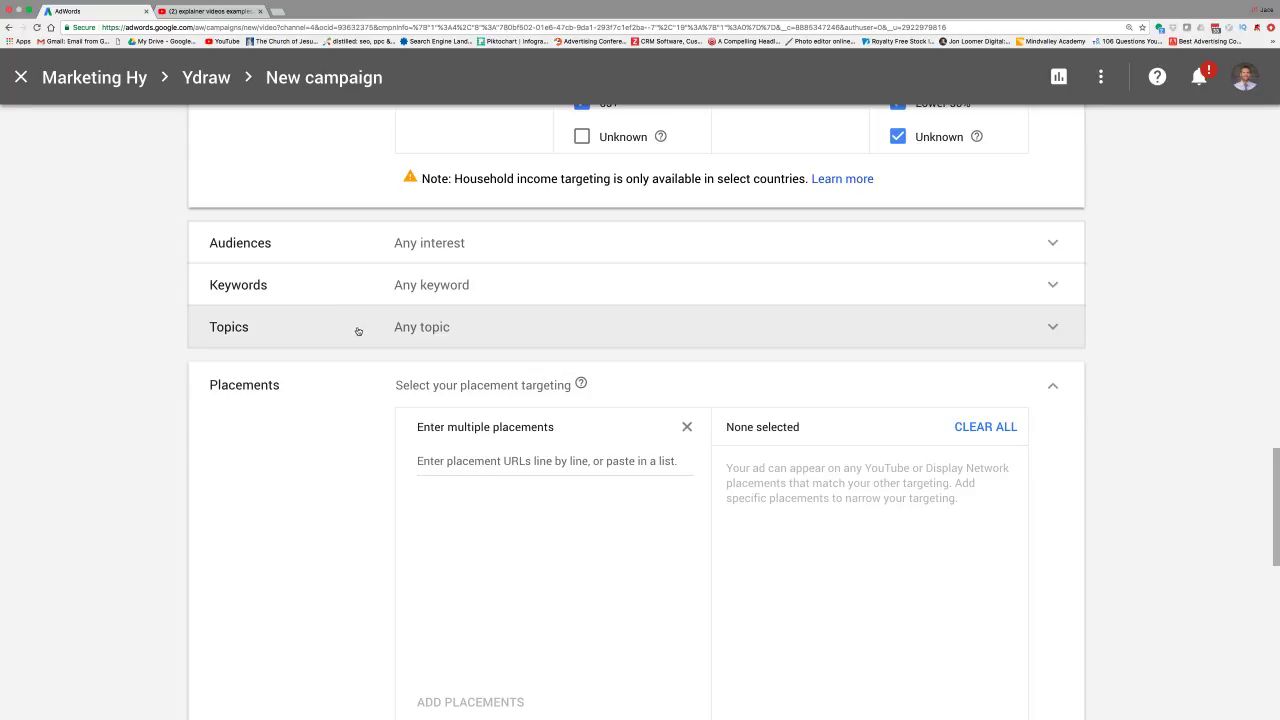
scroll(358, 331, up, 1)
scroll(358, 331, down, 4)
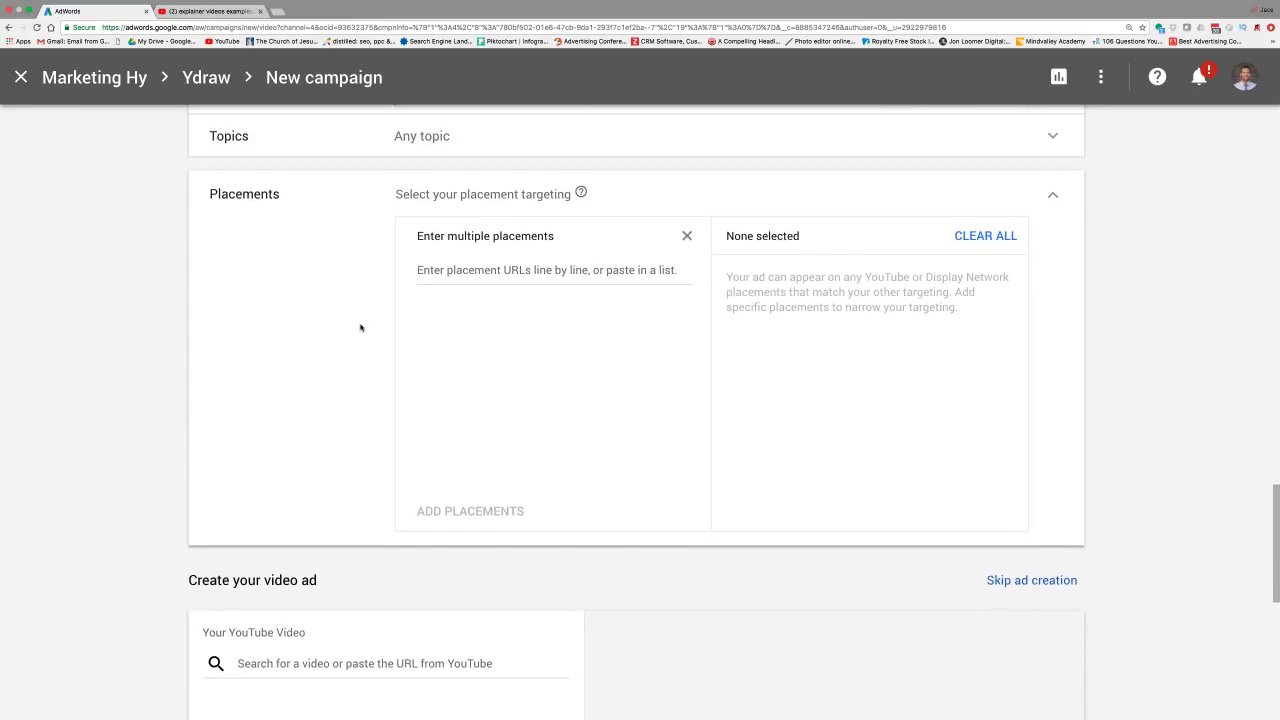
Replace the YouTube search with 'RSA ANIMATE' and run it.
click(235, 12)
triple_click(247, 64)
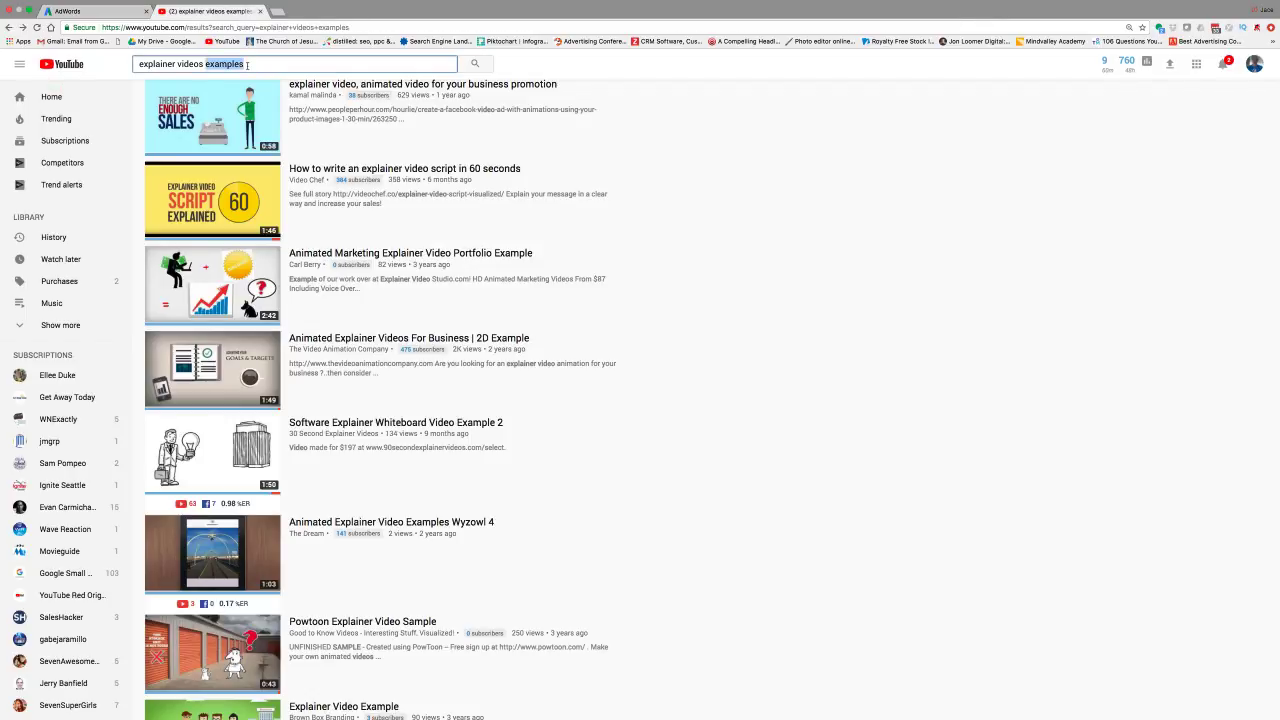
text(R)
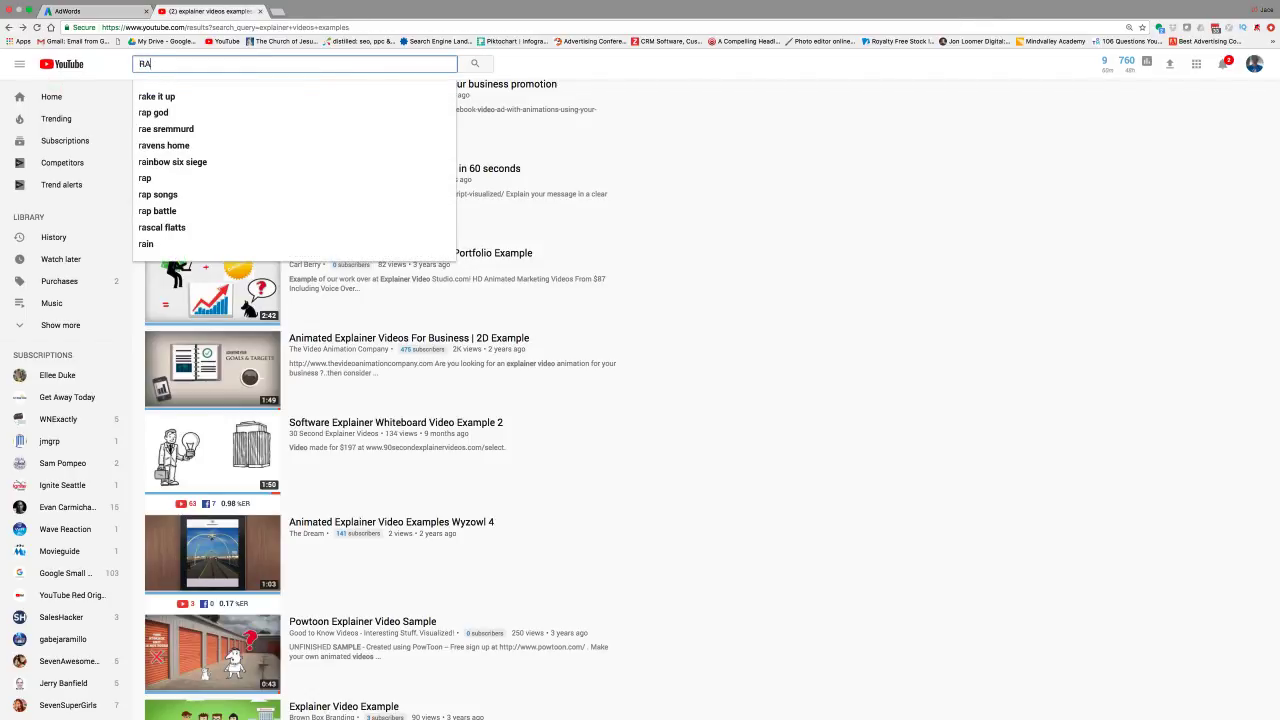
text(SA)
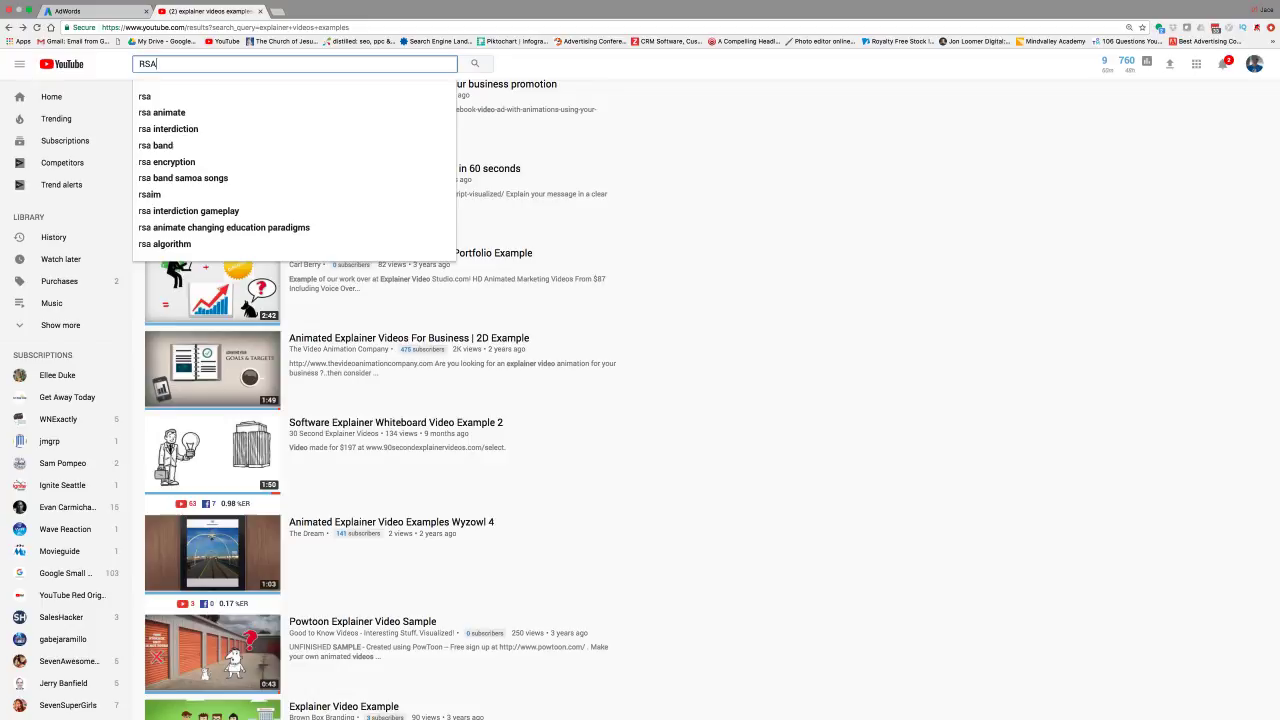
text( ANIMATE)
key(Return)
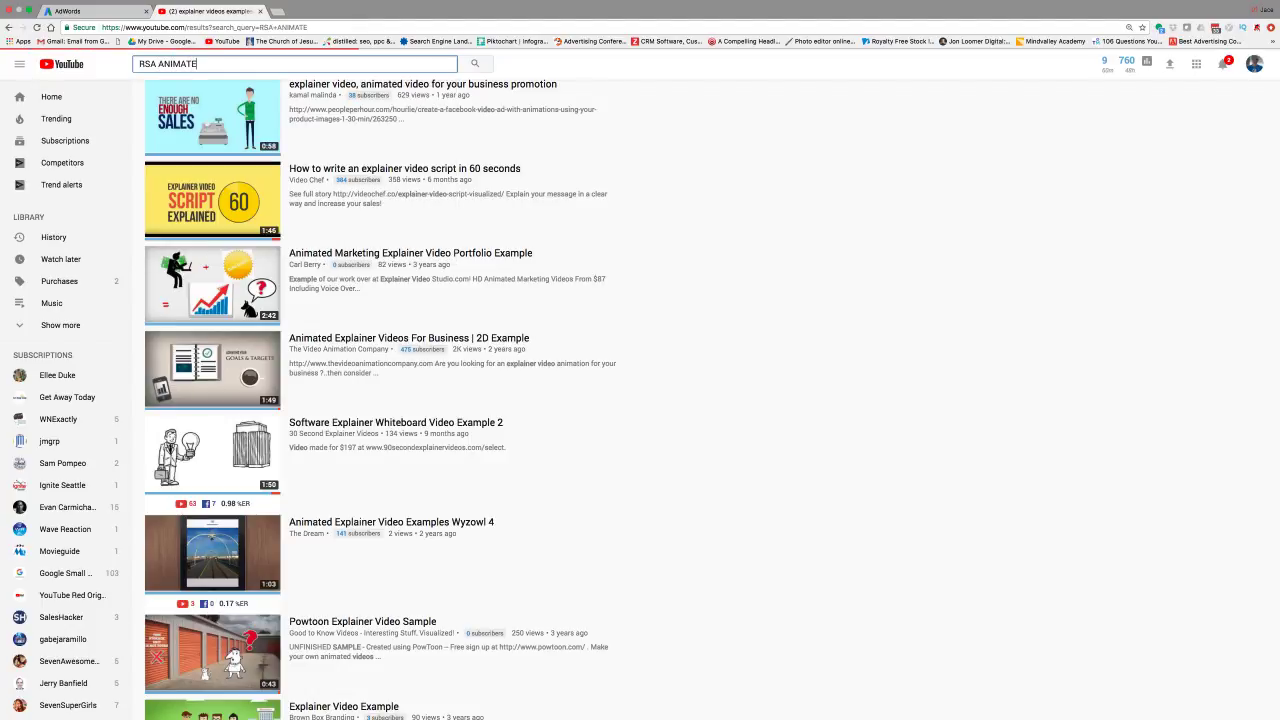
Preview the Drive, Changing Education Paradigms and How To Help Every Child videos.
click(400, 217)
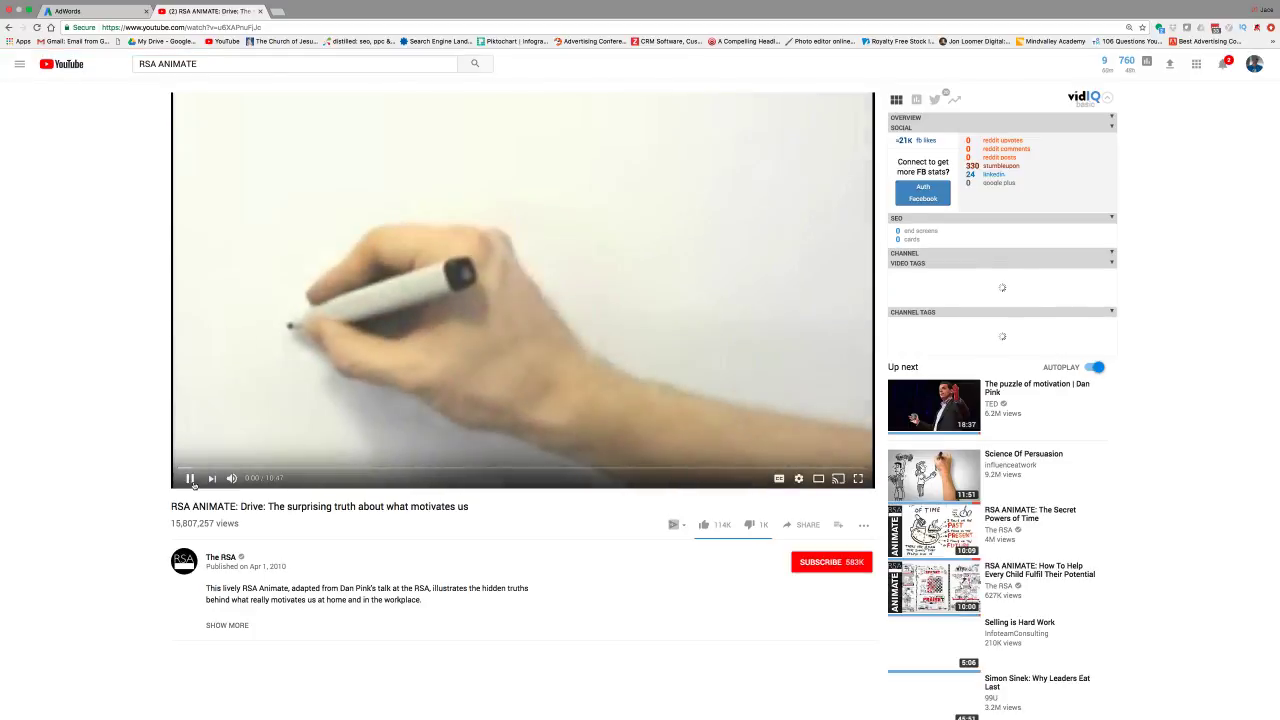
click(190, 478)
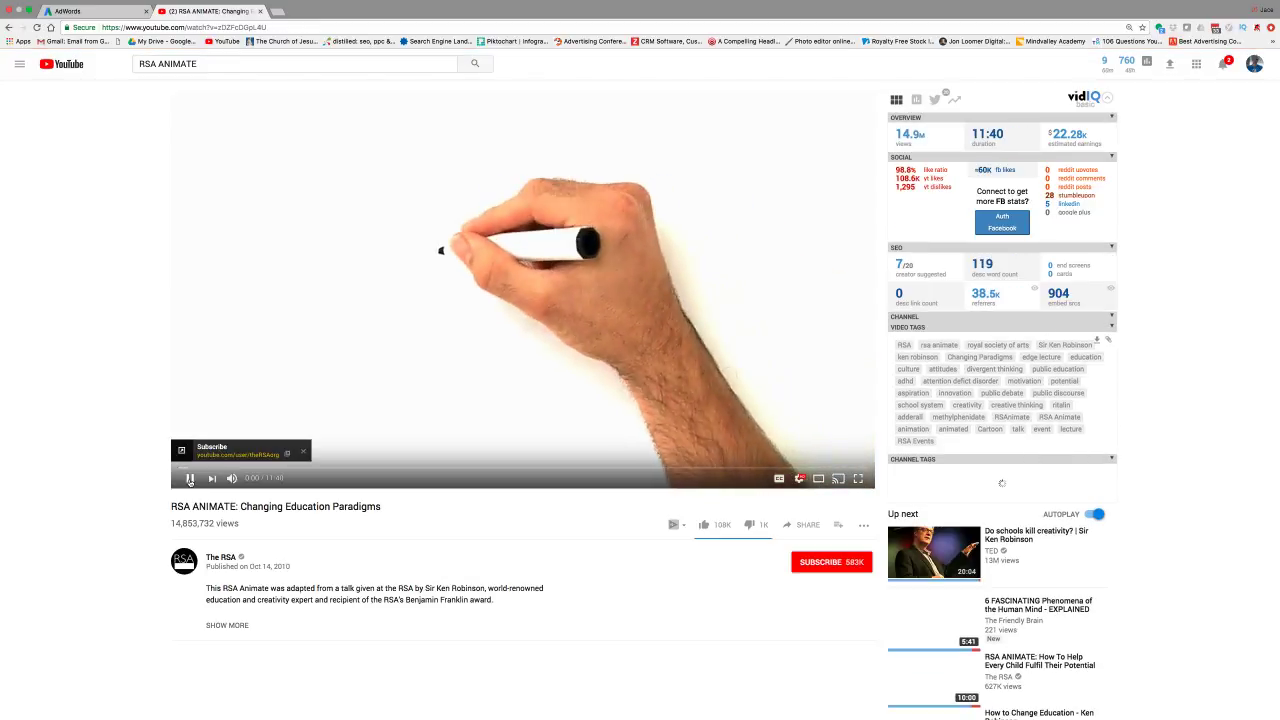
click(189, 478)
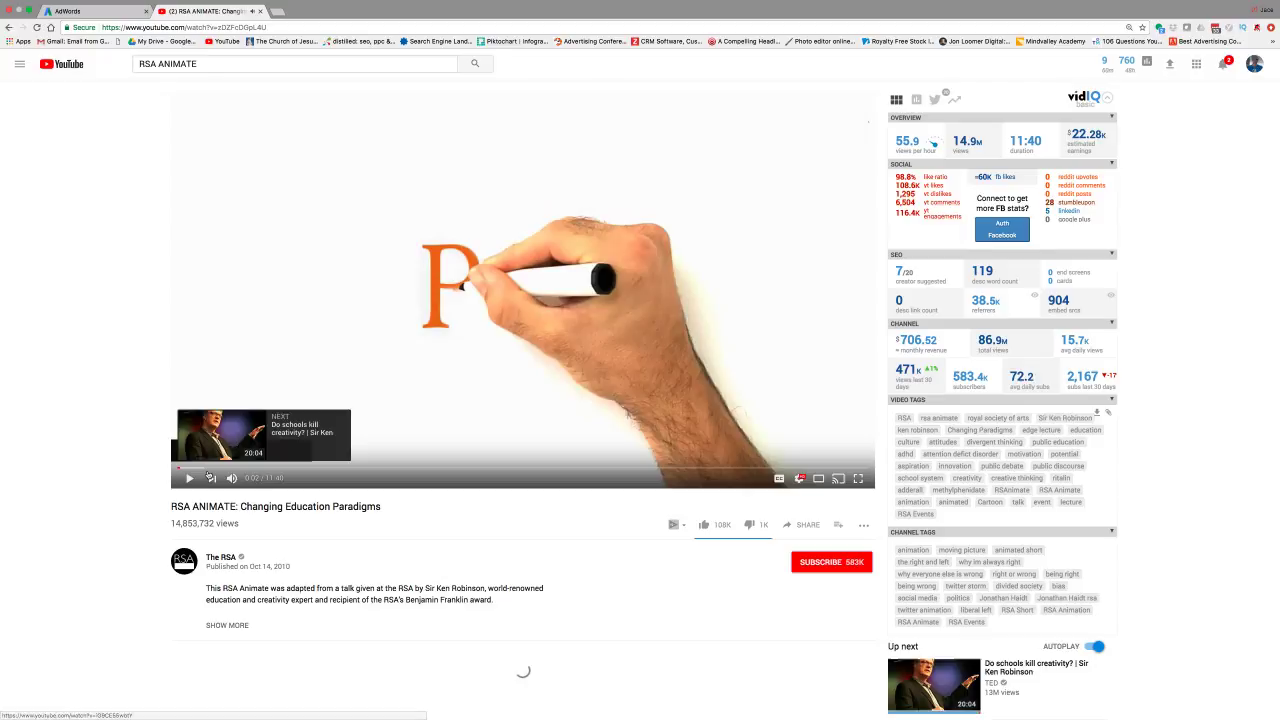
click(8, 27)
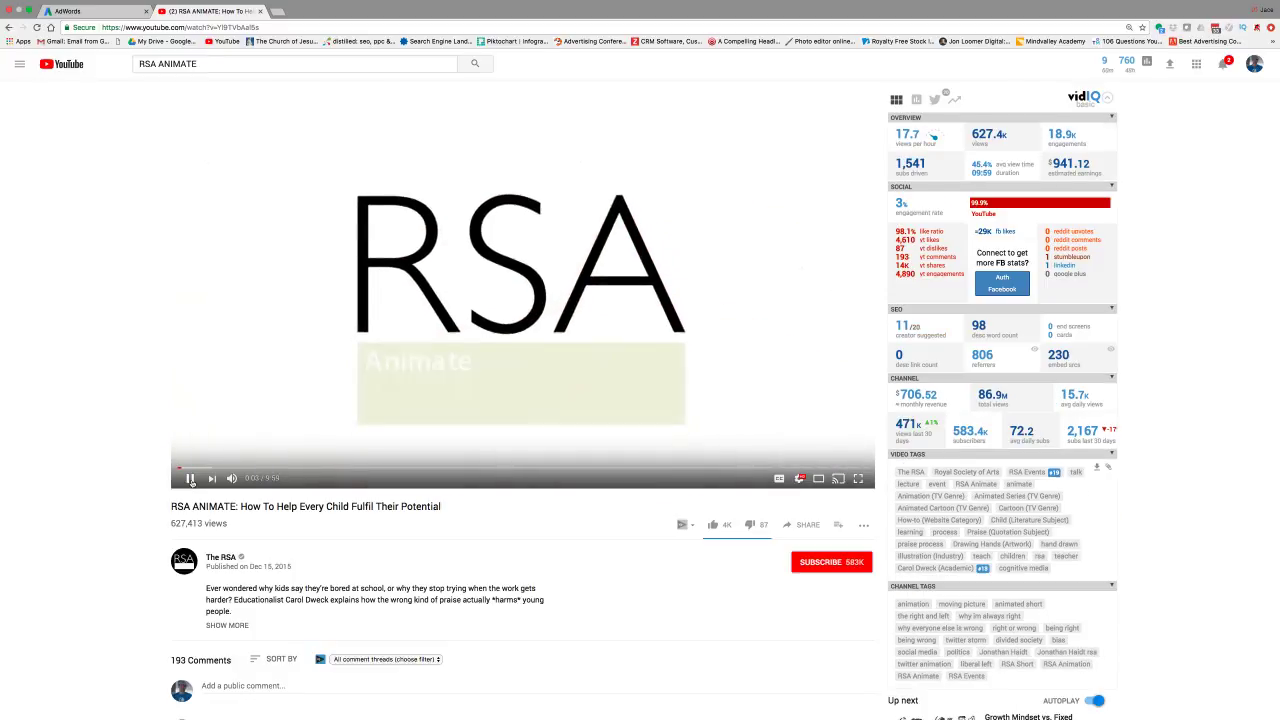
click(190, 479)
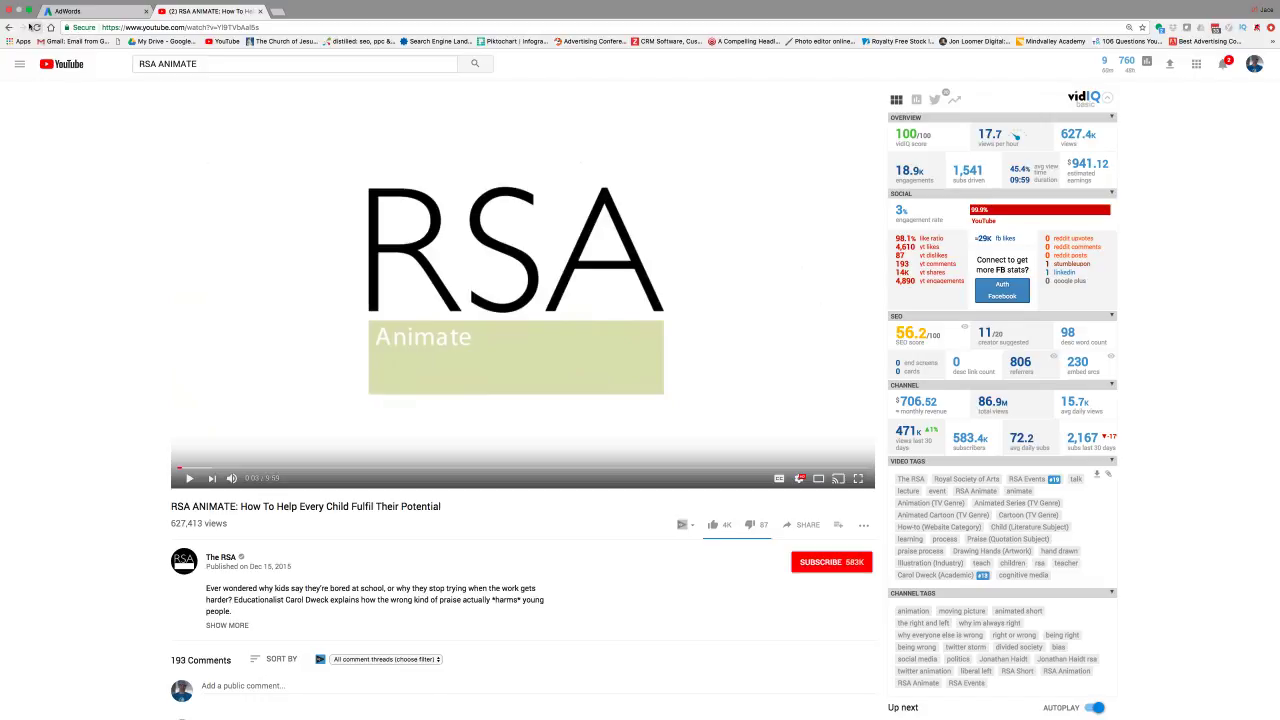
click(9, 28)
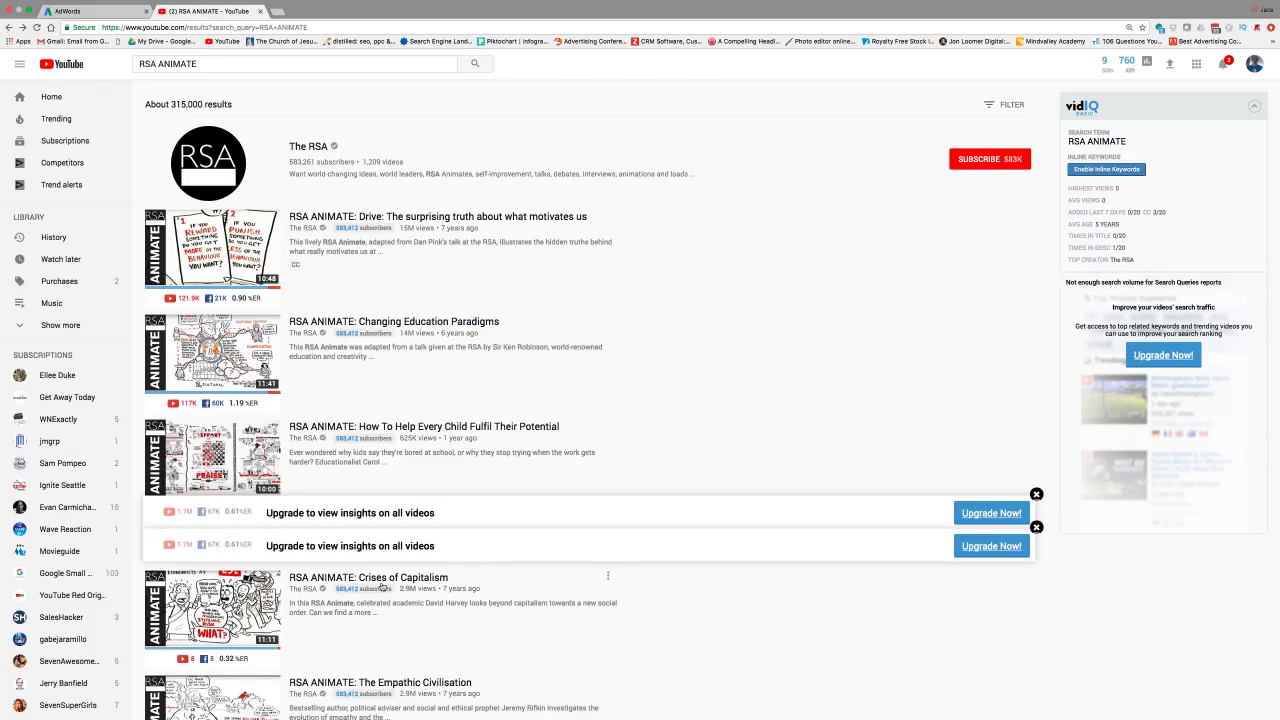
Open 'RSA Animate Re Imagining Work', pause it and select its URL.
scroll(381, 584, down, 2)
scroll(381, 584, down, 2)
scroll(381, 584, down, 2)
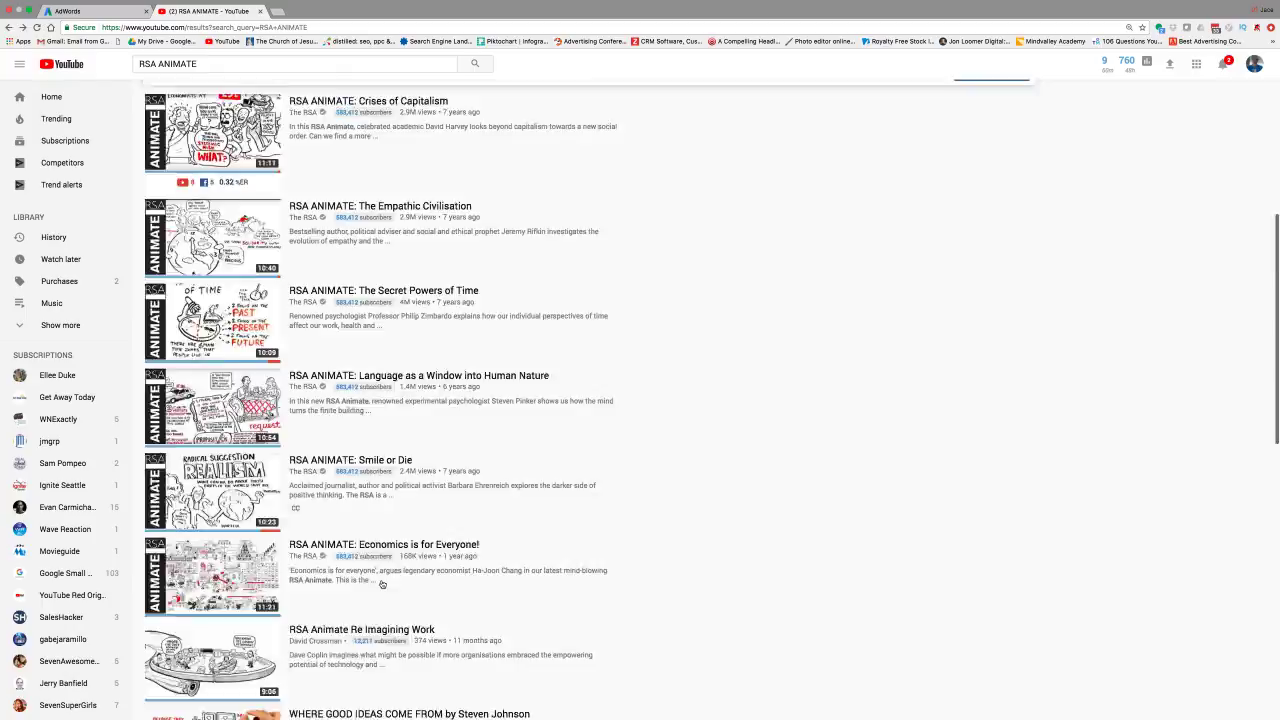
scroll(381, 584, down, 2)
click(364, 424)
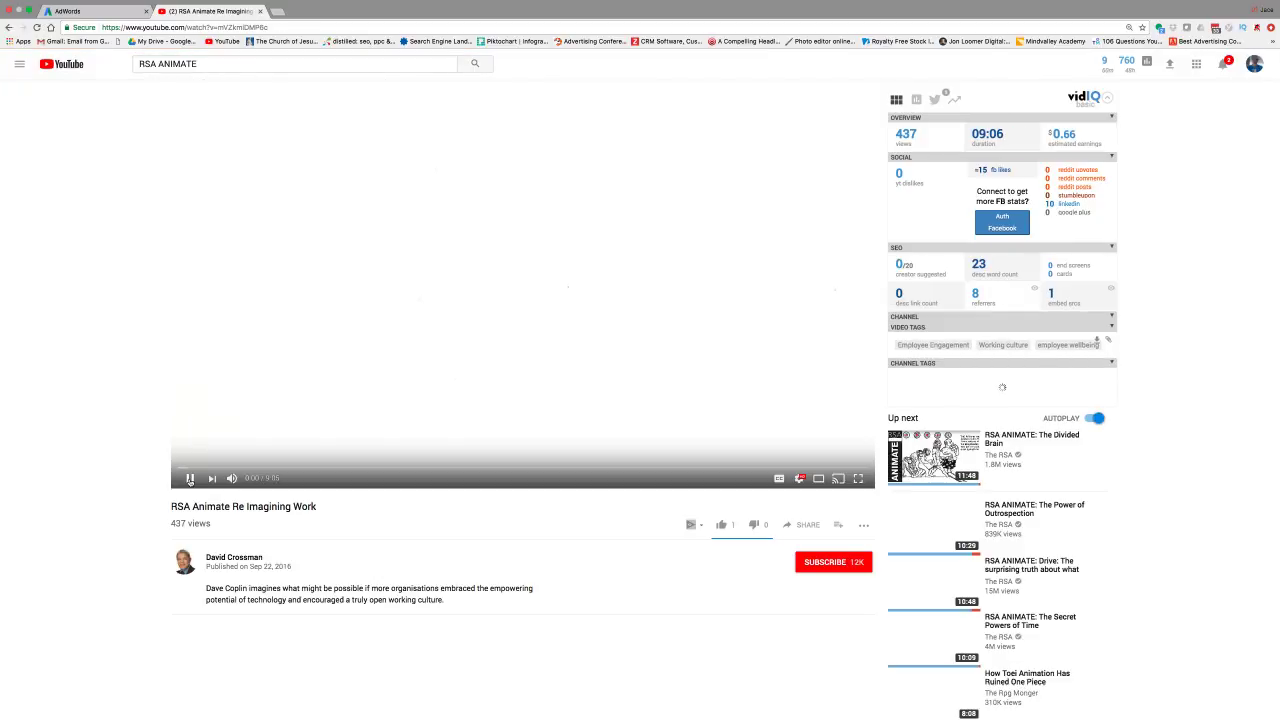
click(190, 480)
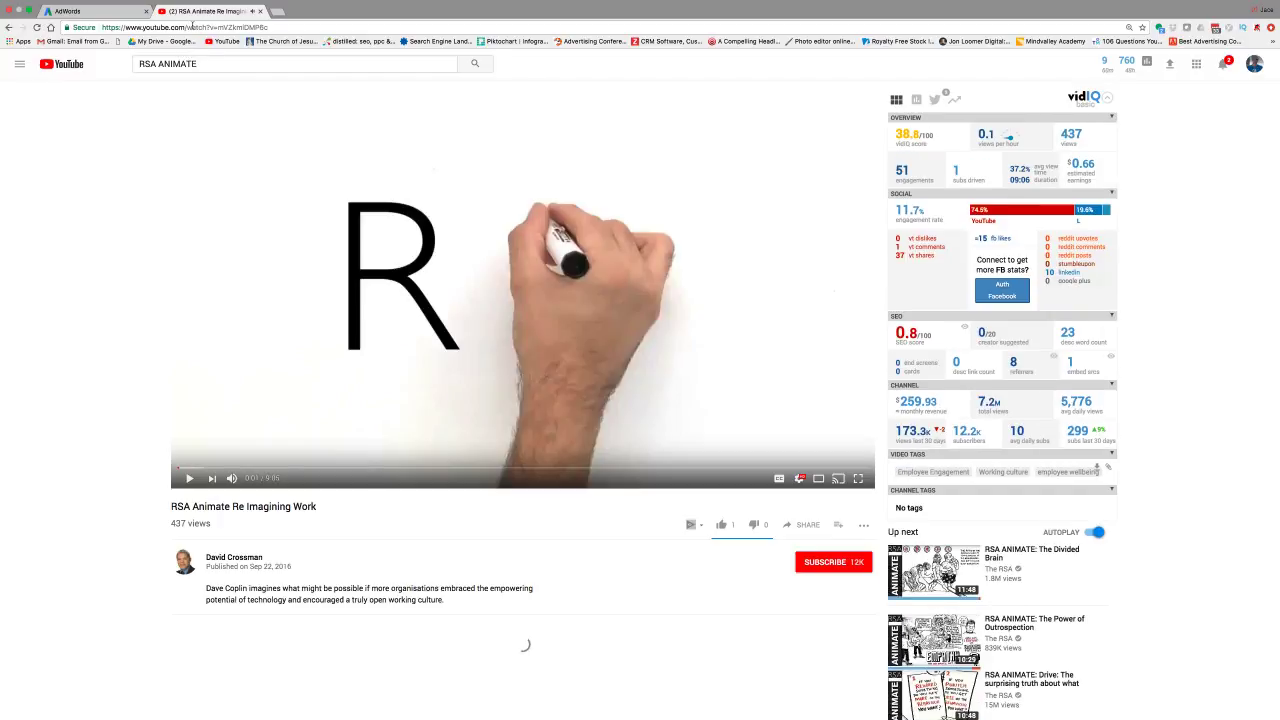
click(193, 28)
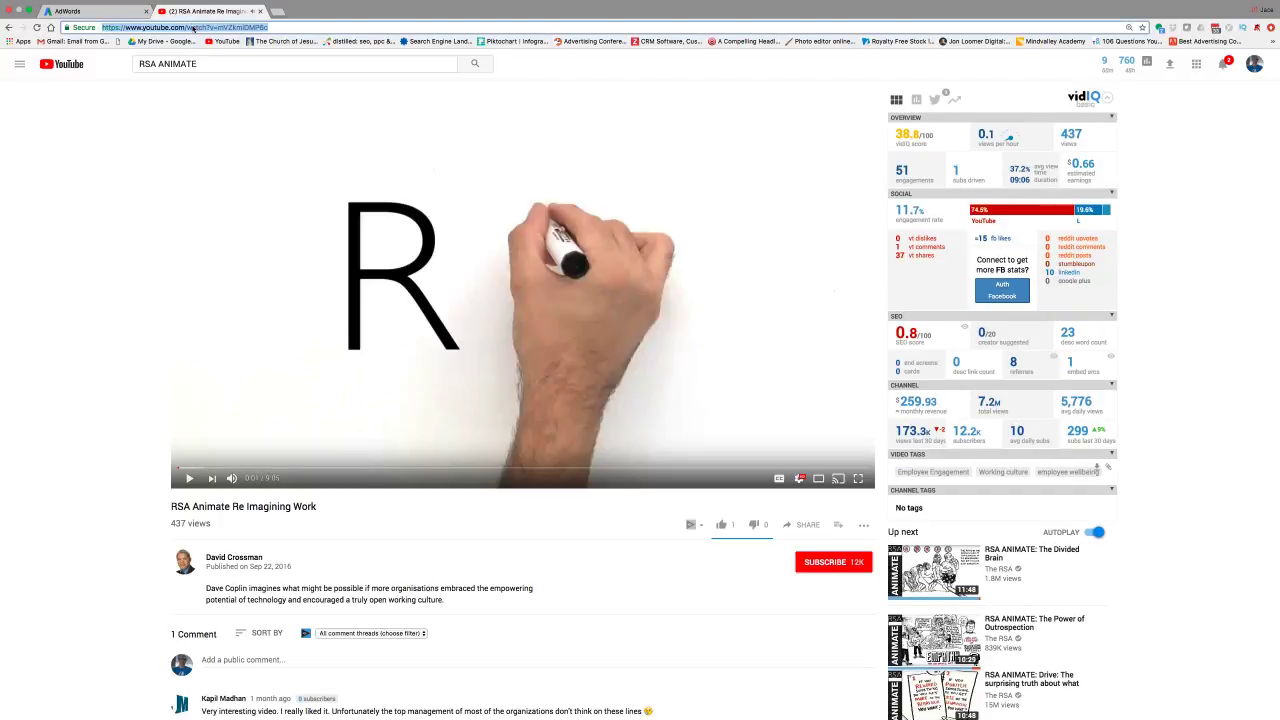
Paste the Re Imagining Work video URL into placements and add it.
click(88, 14)
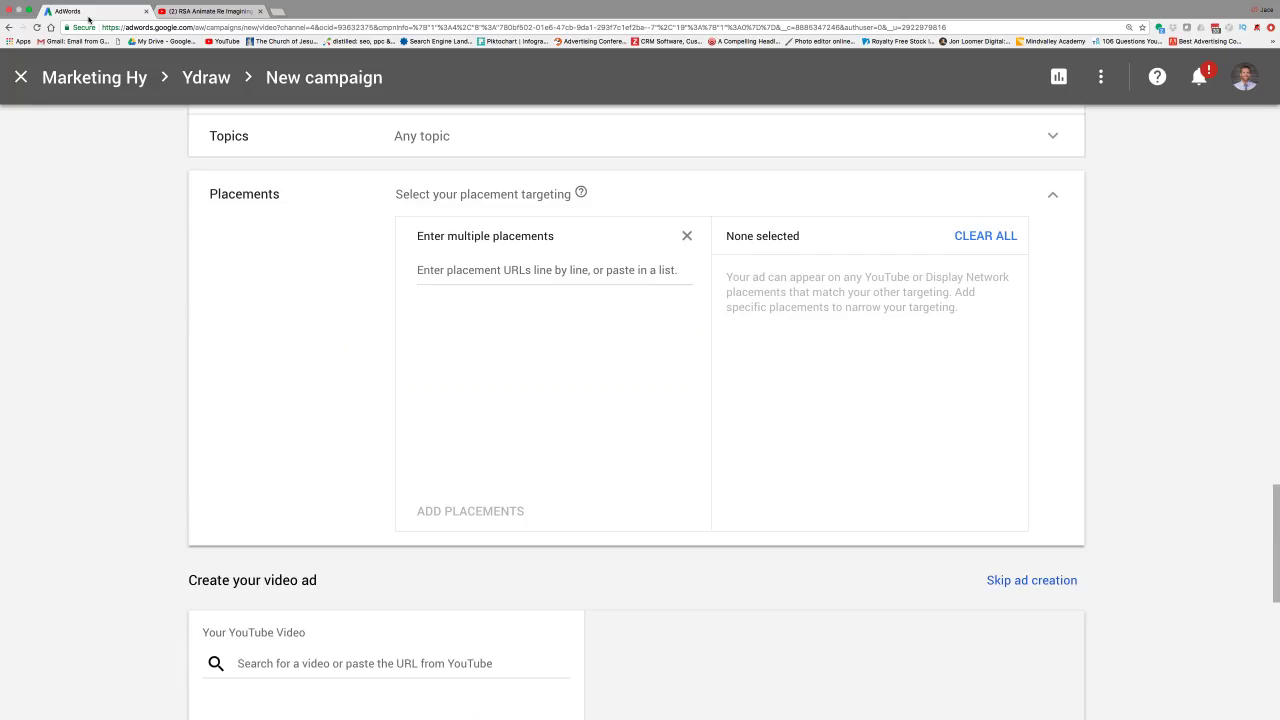
click(527, 269)
text(https://www.youtube.com/watch?v=mVZkmiDMP6c)
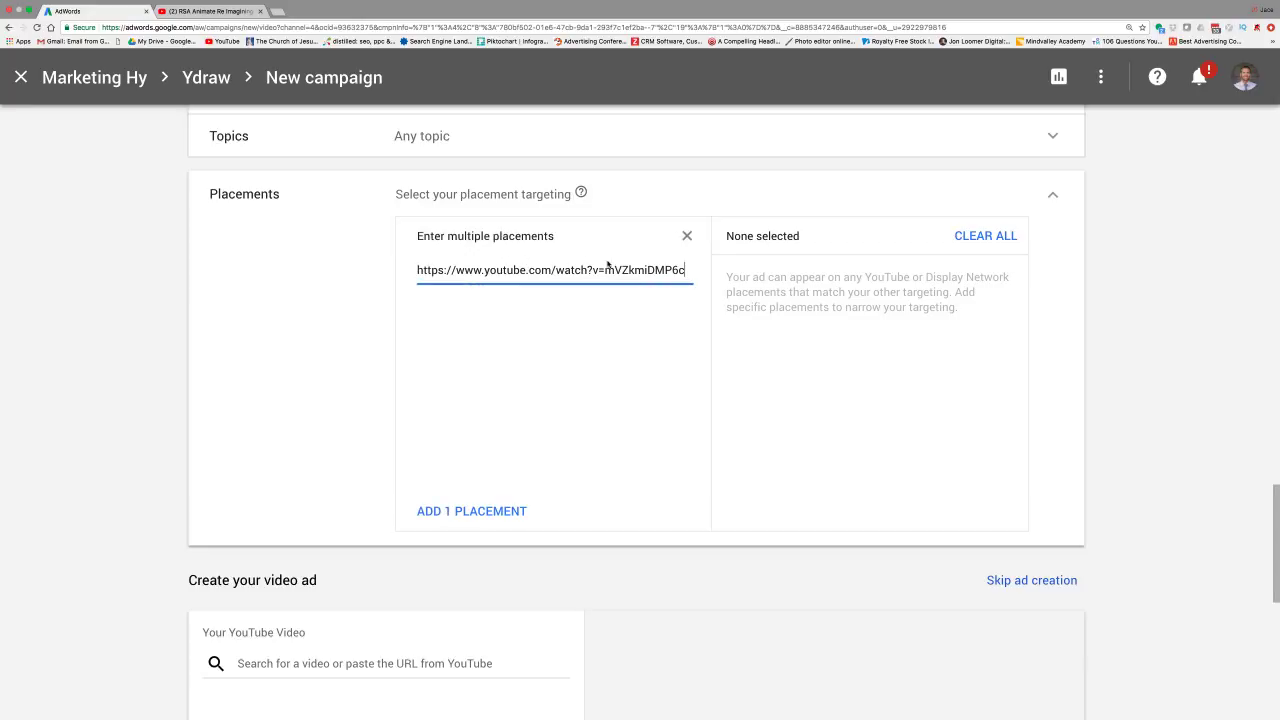
click(510, 512)
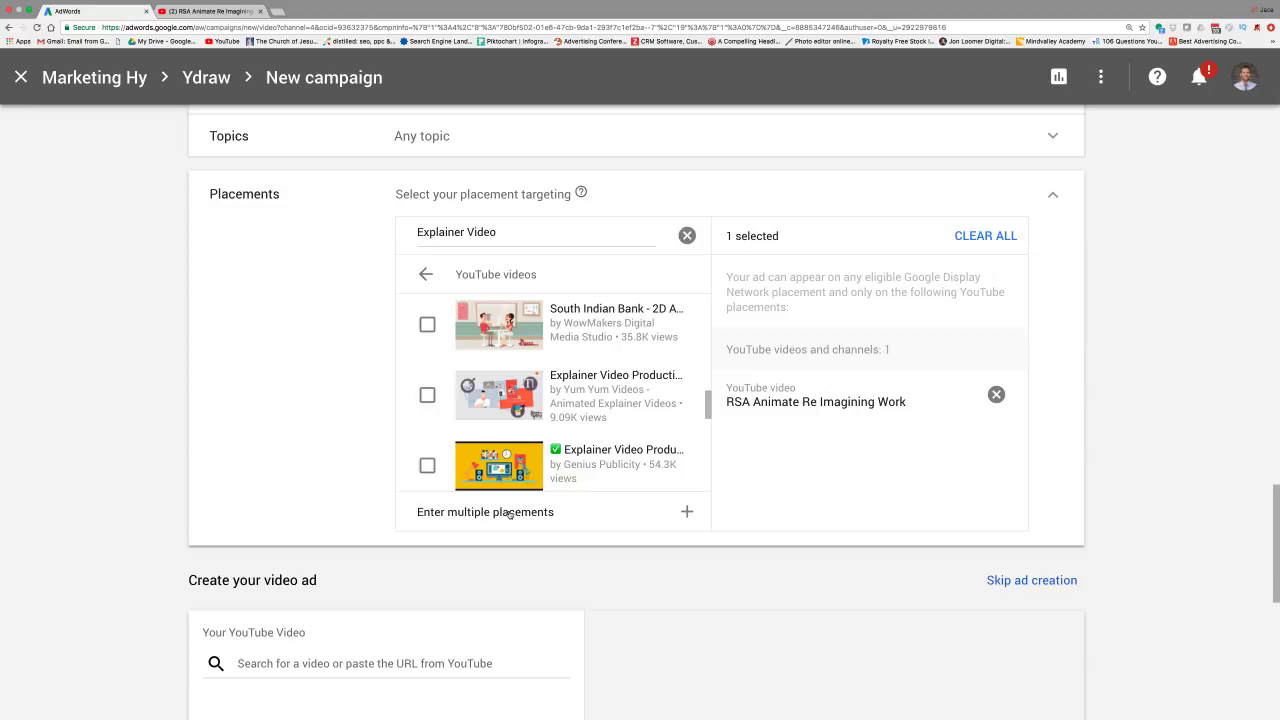
Search placements for 'animation video', then move down to Create your video ad.
triple_click(501, 232)
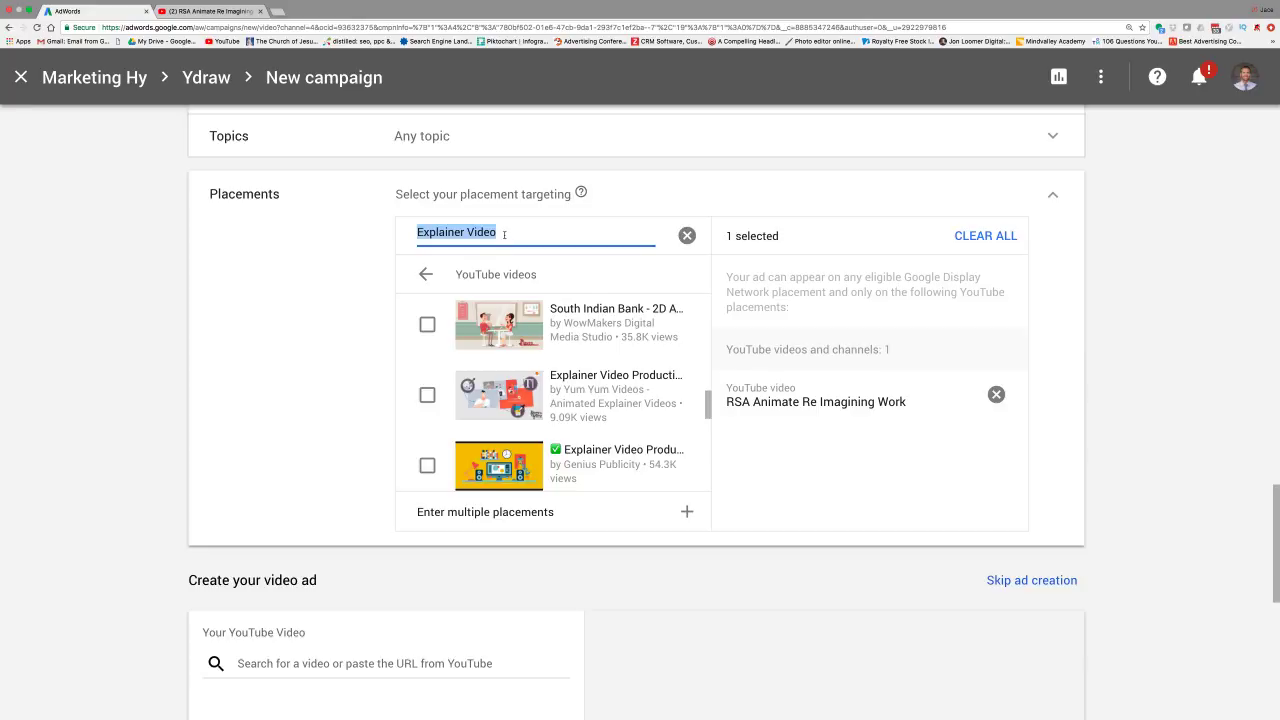
text(animation)
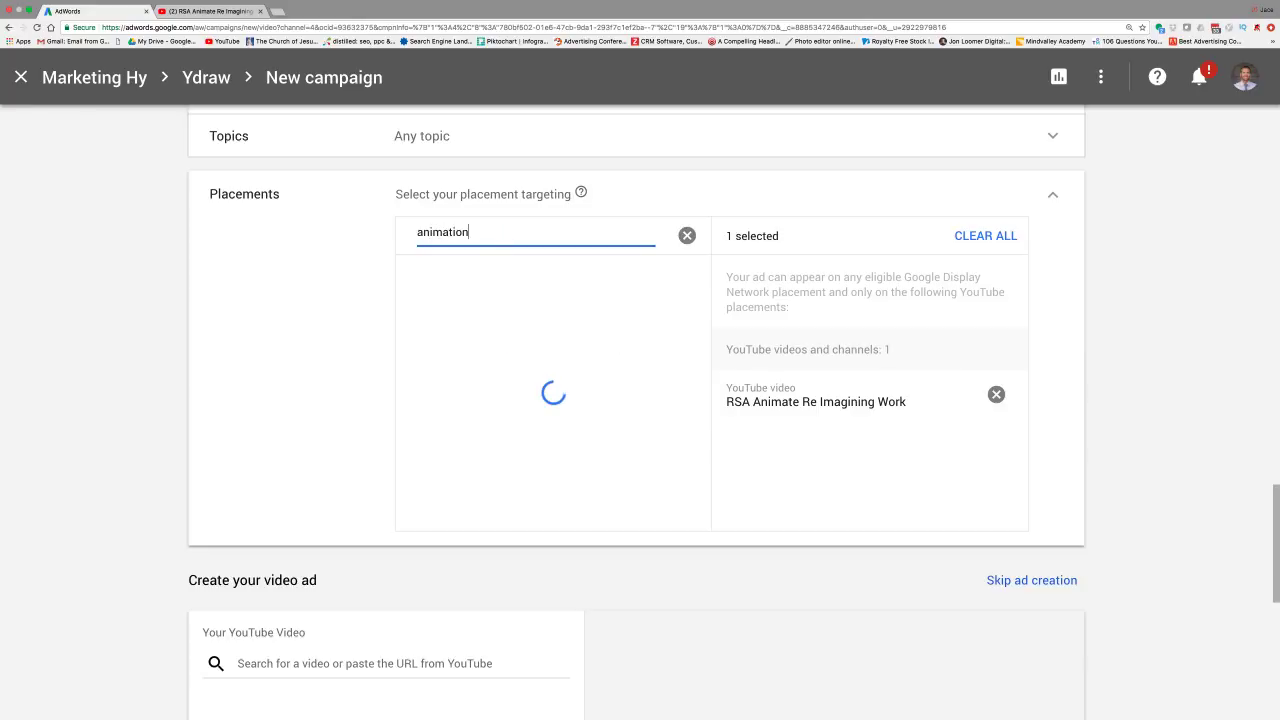
text( video)
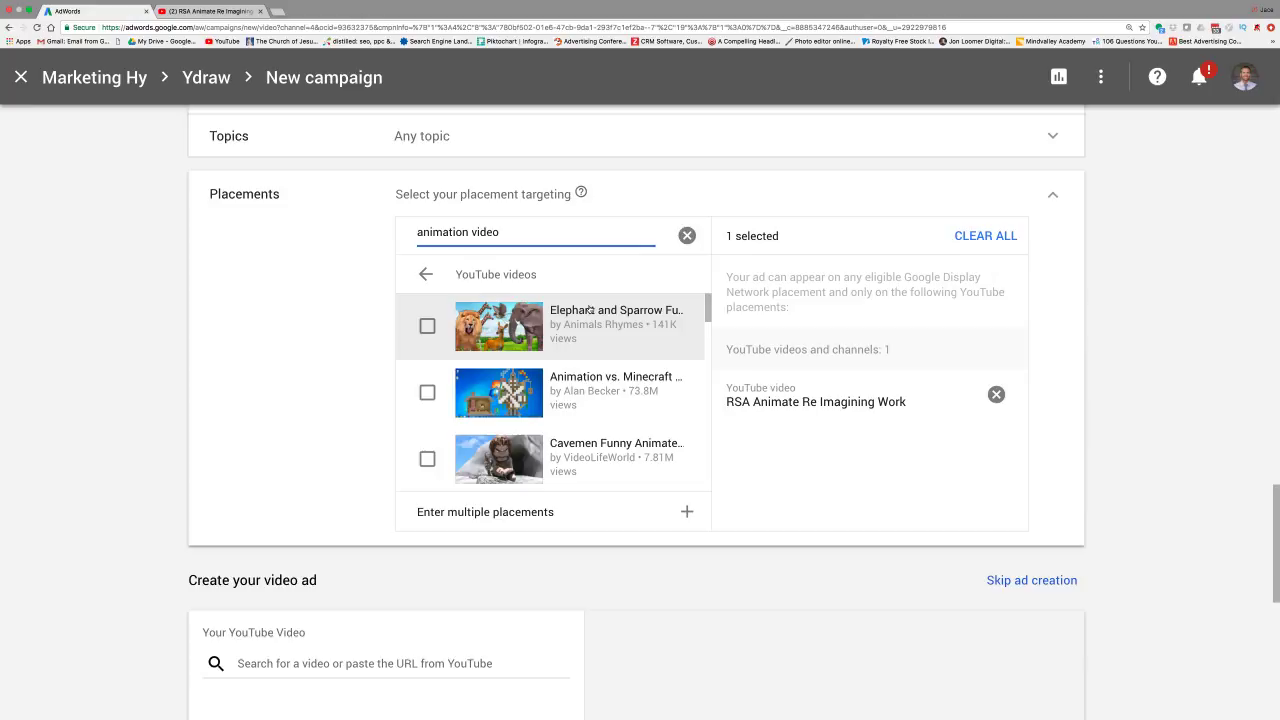
scroll(590, 310, down, 1)
scroll(590, 310, down, 2)
scroll(590, 310, down, 3)
scroll(590, 308, down, 1)
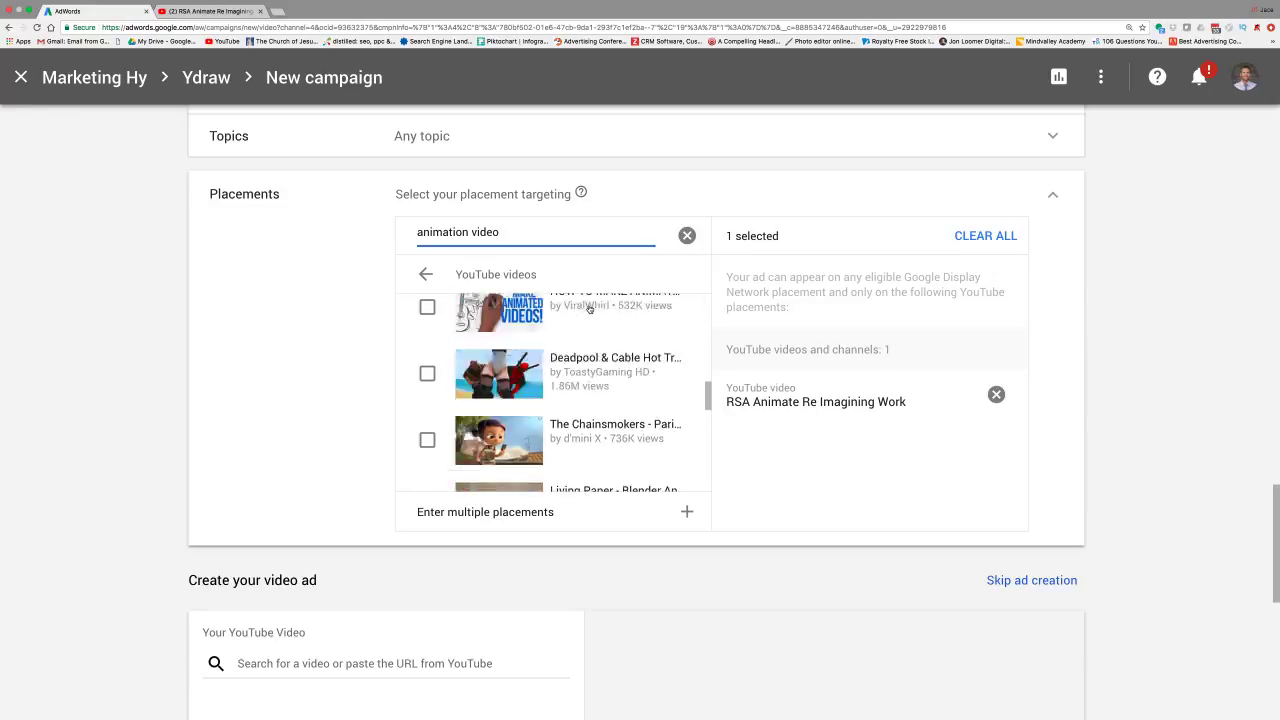
scroll(590, 309, down, 2)
scroll(590, 309, up, 3)
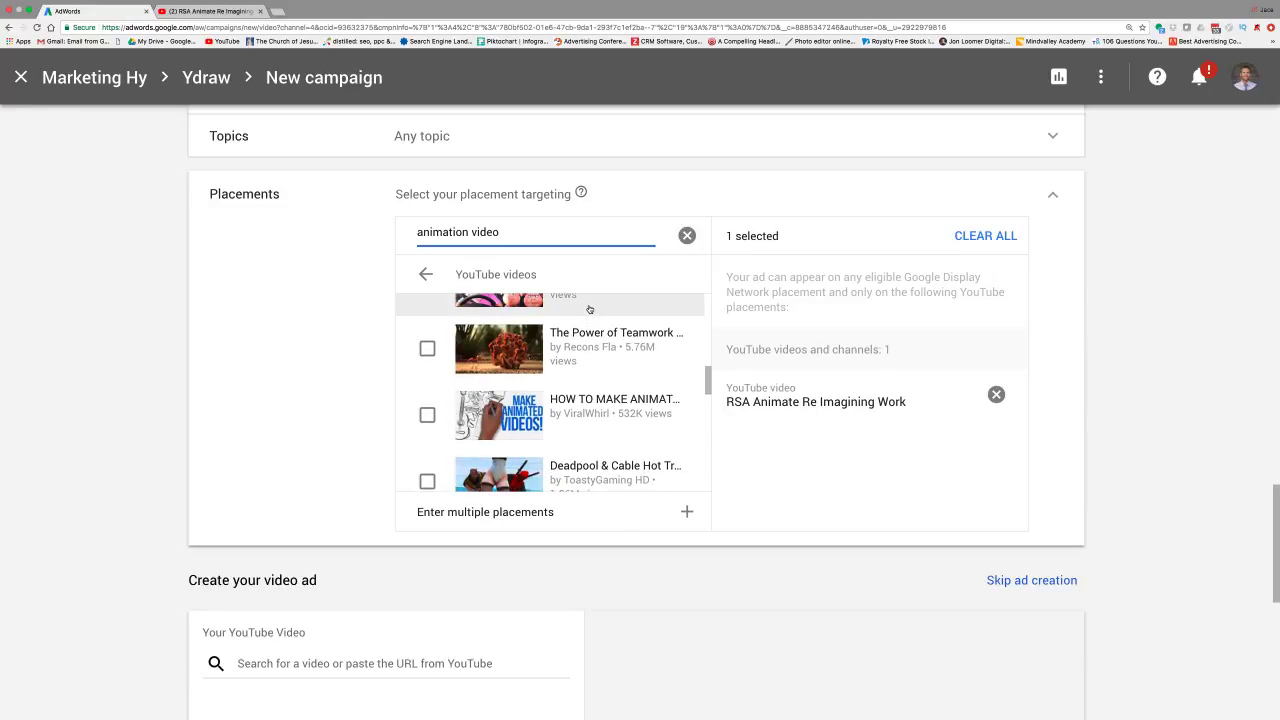
scroll(590, 309, up, 1)
scroll(590, 309, up, 3)
scroll(590, 309, up, 2)
scroll(590, 310, down, 5)
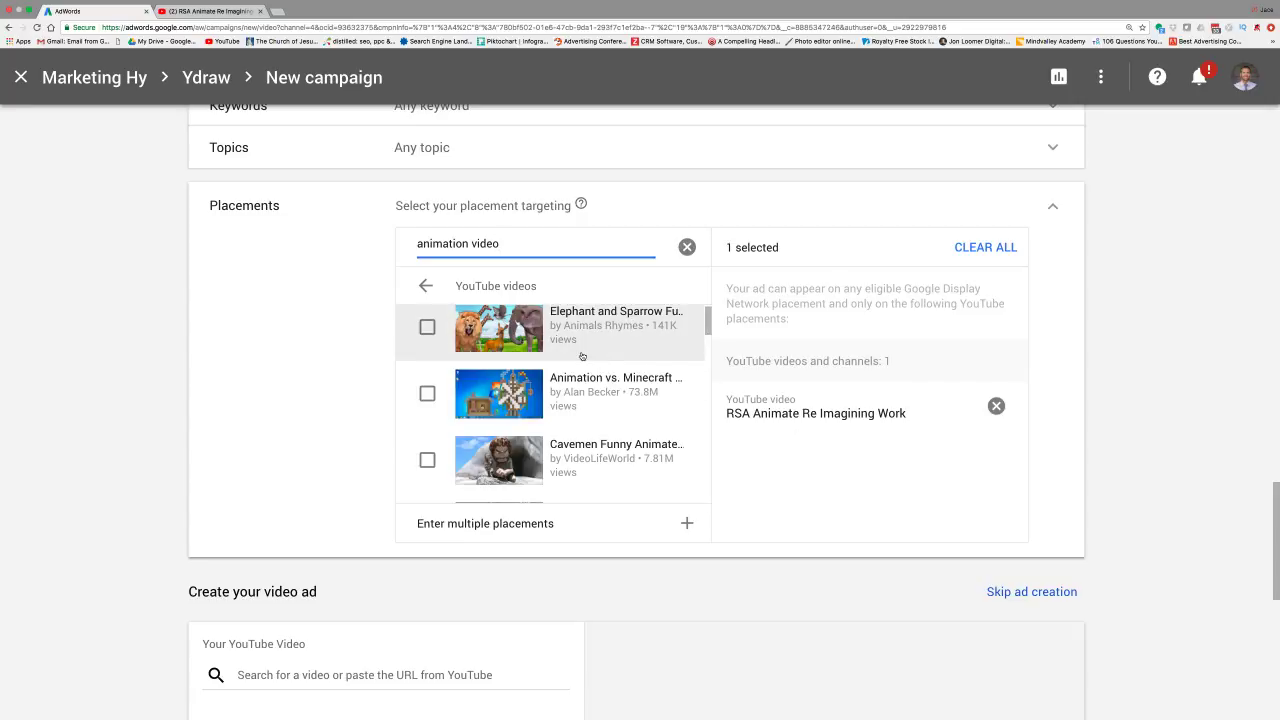
scroll(582, 356, down, 1)
scroll(582, 356, down, 3)
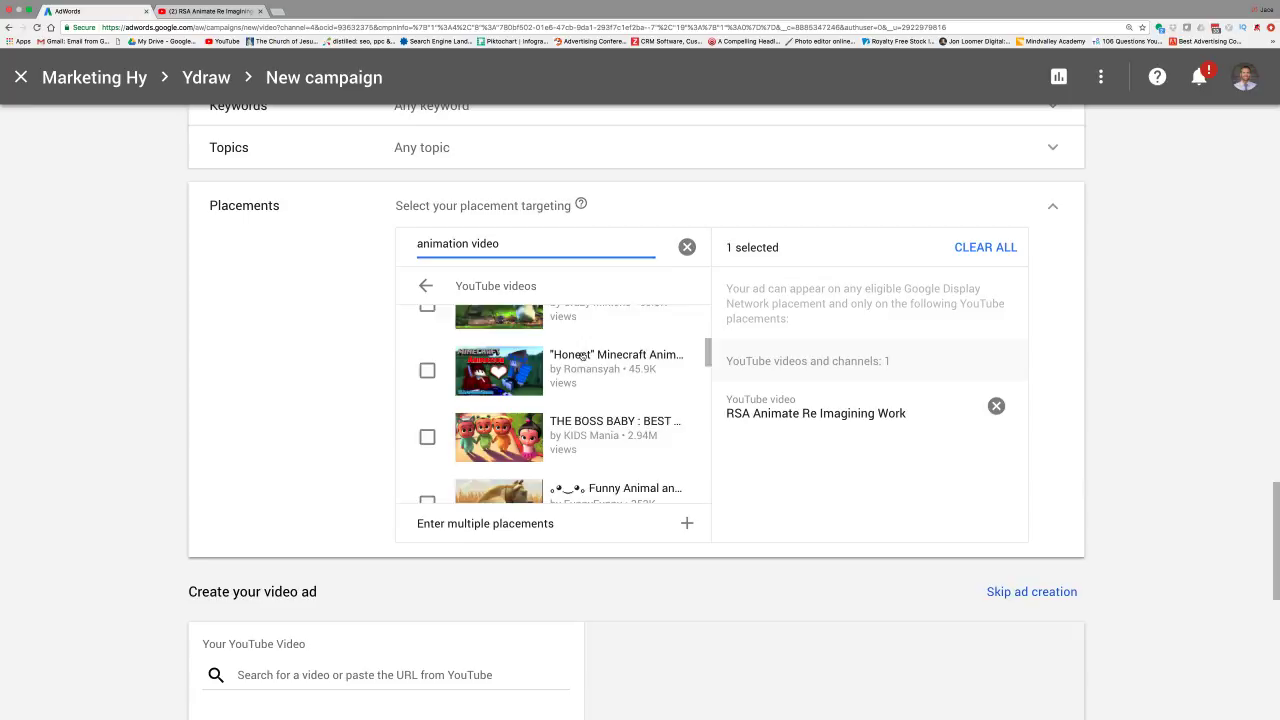
scroll(582, 356, down, 3)
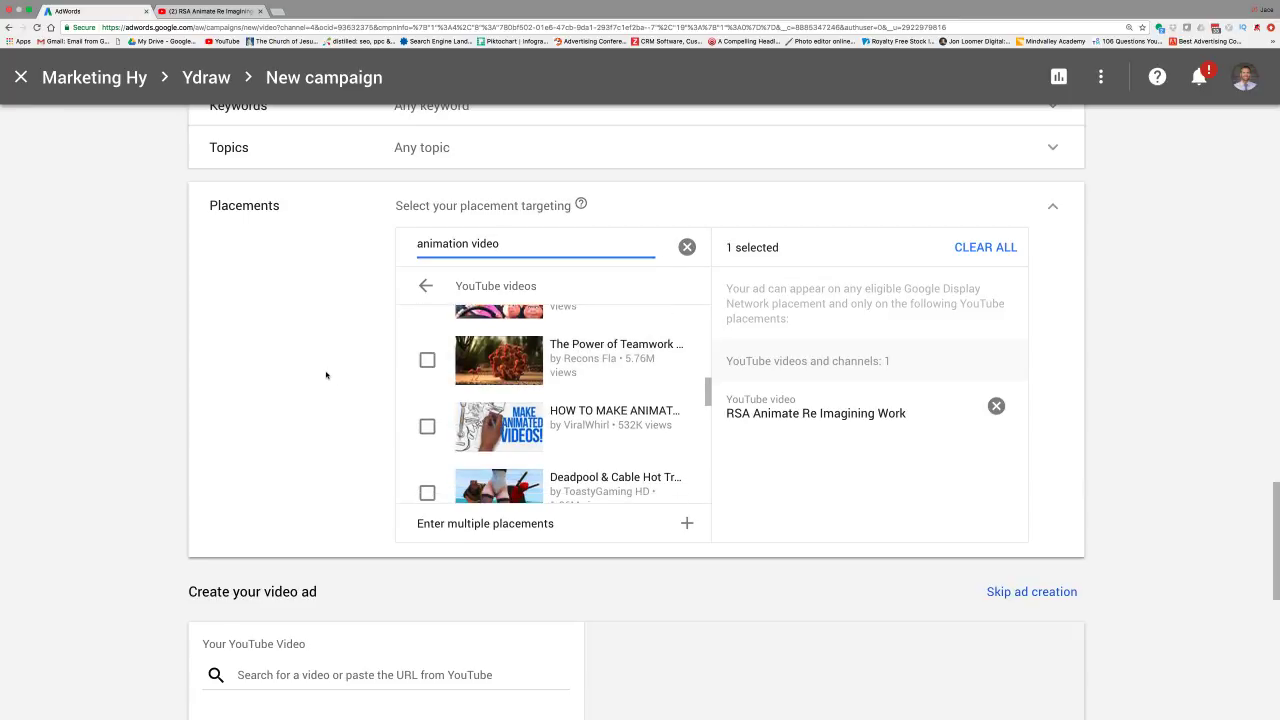
scroll(326, 373, down, 5)
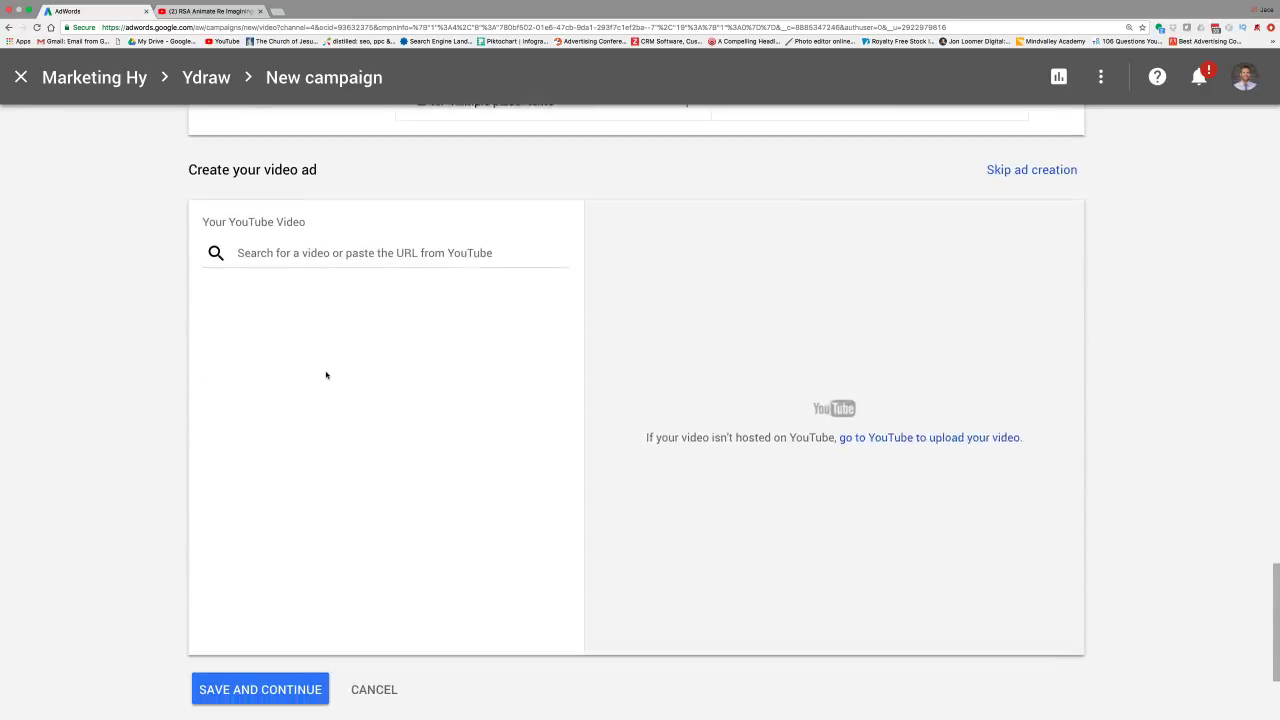
Search 'ydraw' and pick Ydraw's #1 Whiteboard Animation Video for the ad.
click(285, 237)
scroll(285, 237, up, 5)
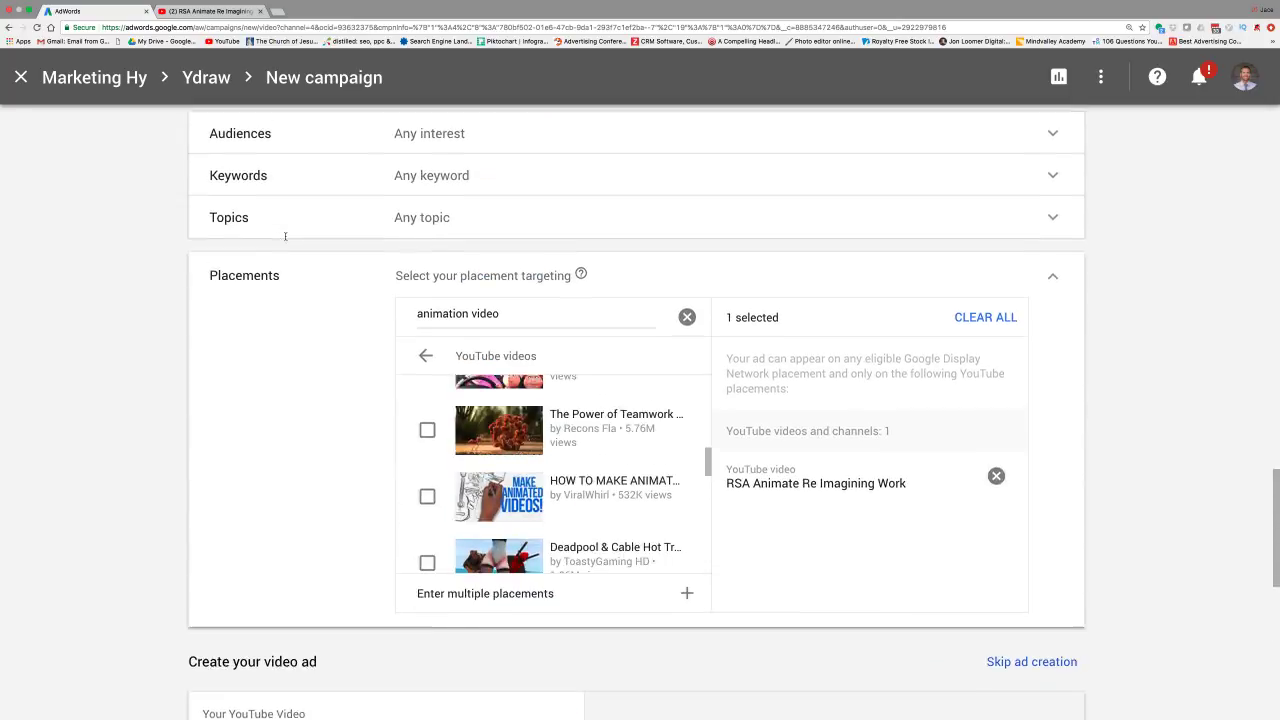
scroll(848, 352, down, 6)
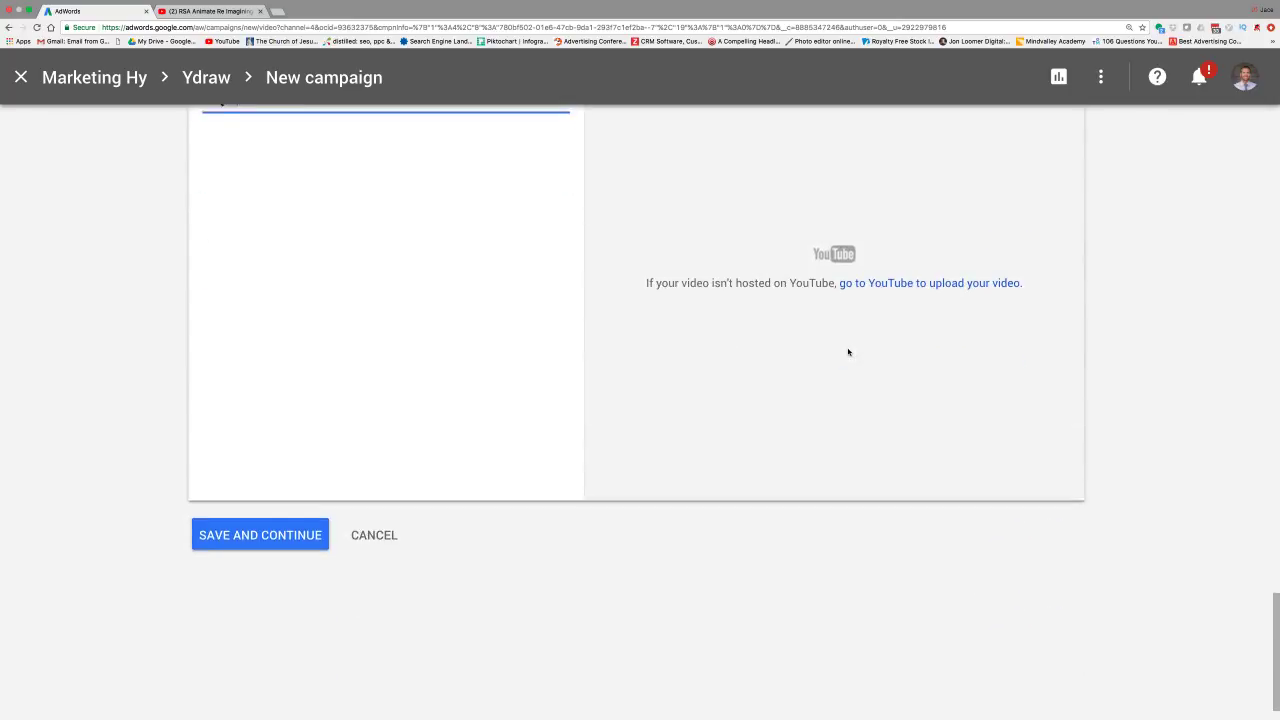
scroll(840, 345, up, 4)
scroll(386, 555, down, 5)
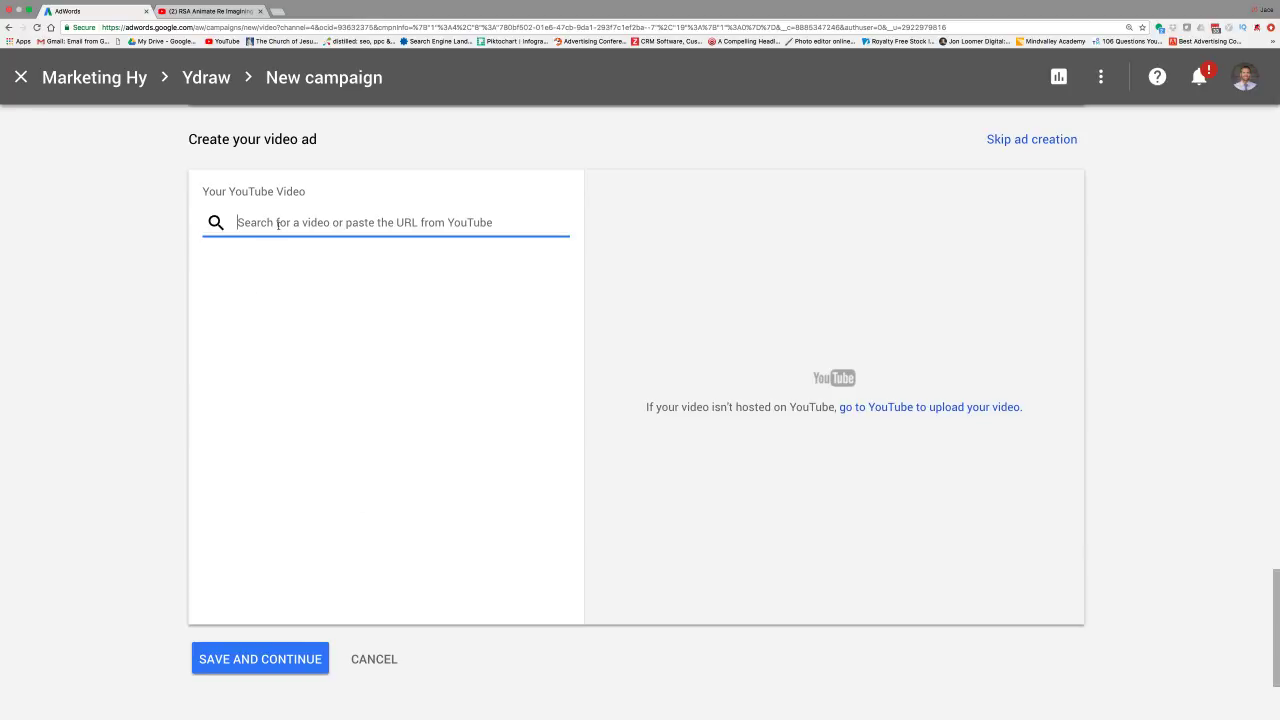
text(ydraw)
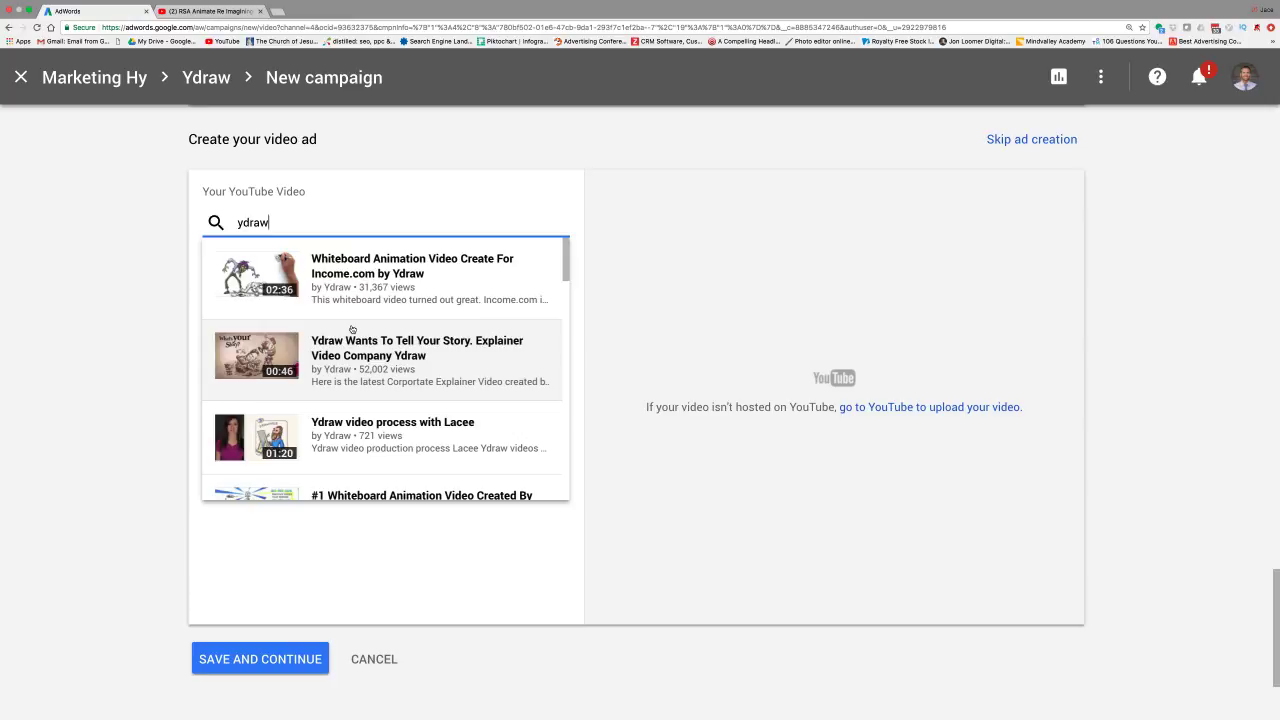
scroll(375, 434, down, 2)
scroll(375, 434, down, 1)
click(375, 434)
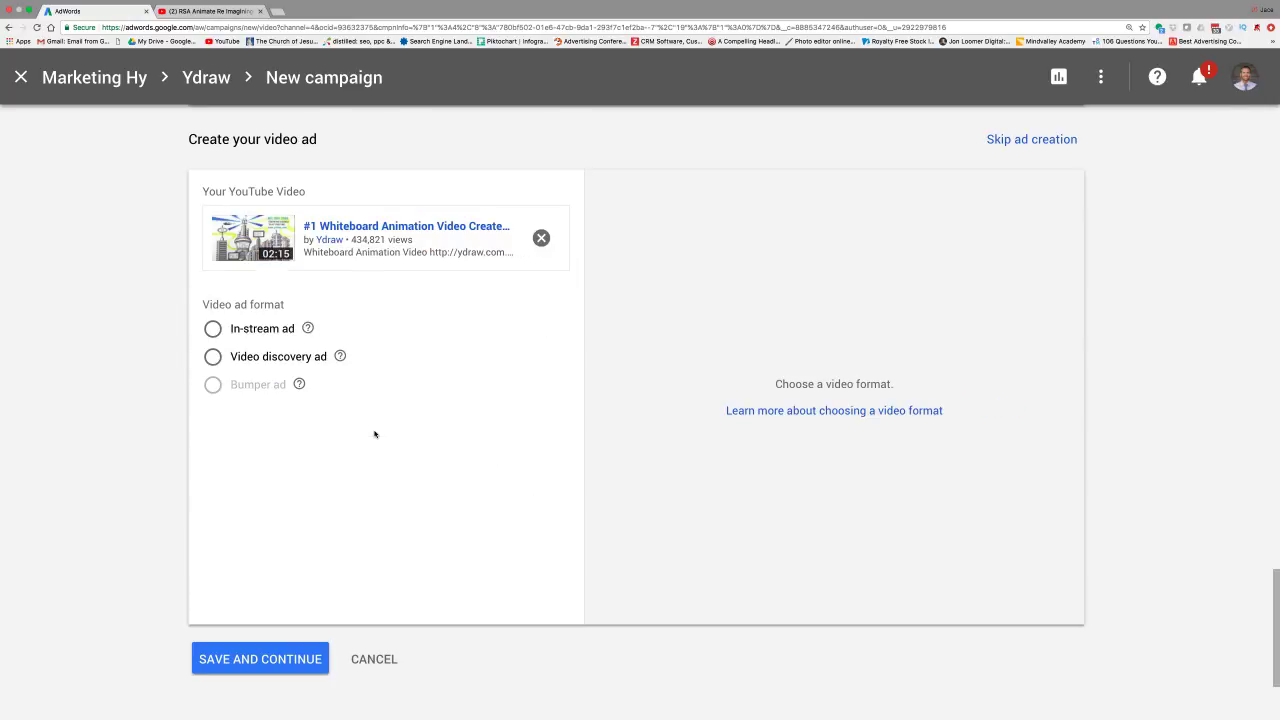
Make the video ad an in-stream ad.
click(213, 329)
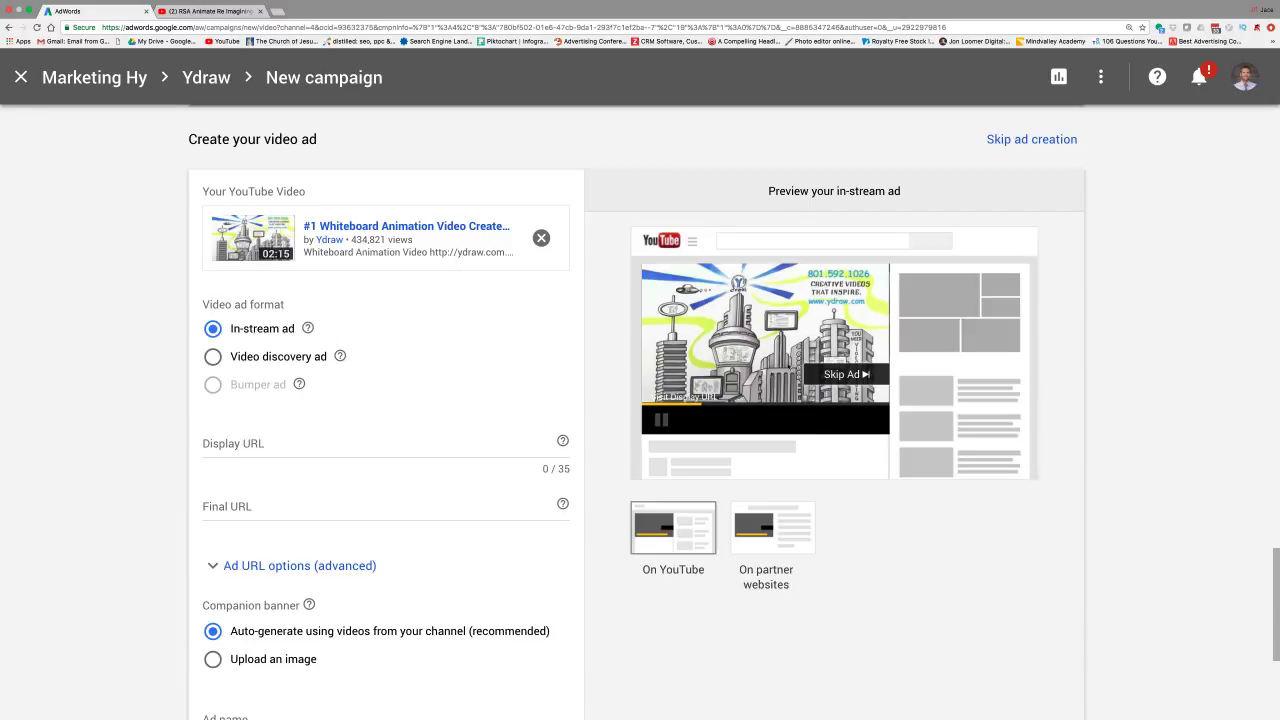
scroll(426, 463, down, 2)
scroll(369, 474, down, 1)
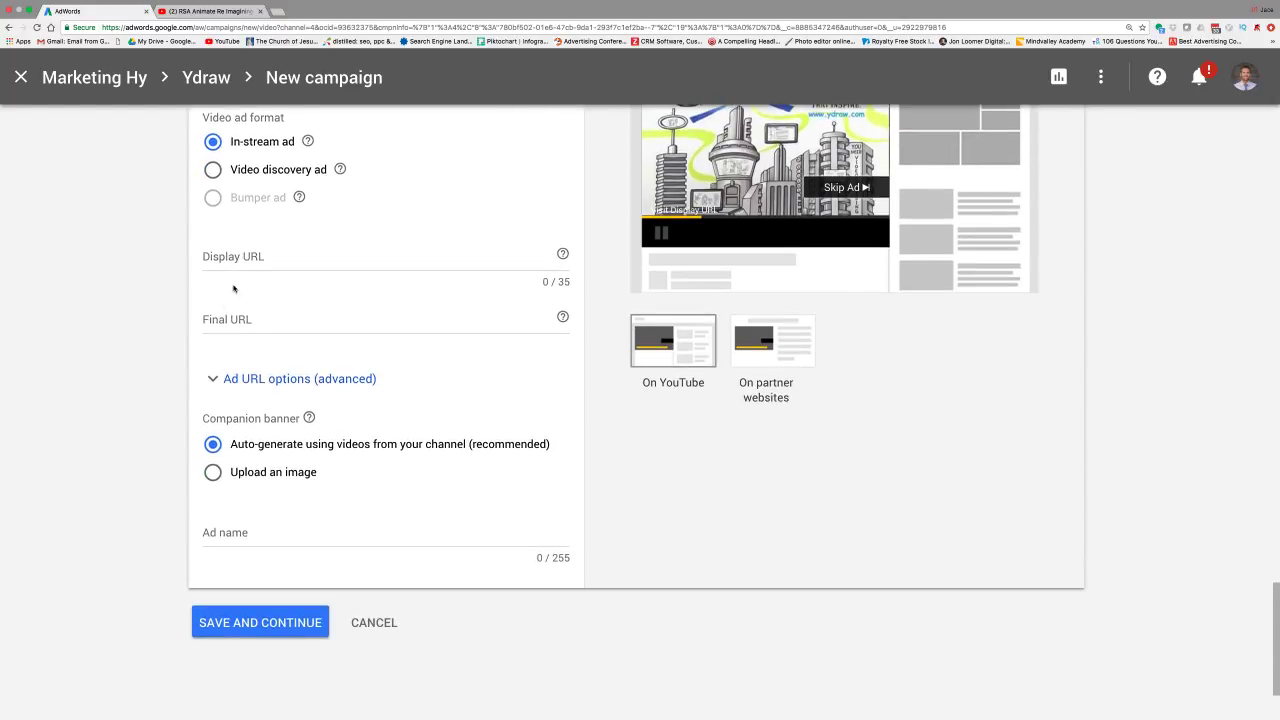
click(258, 264)
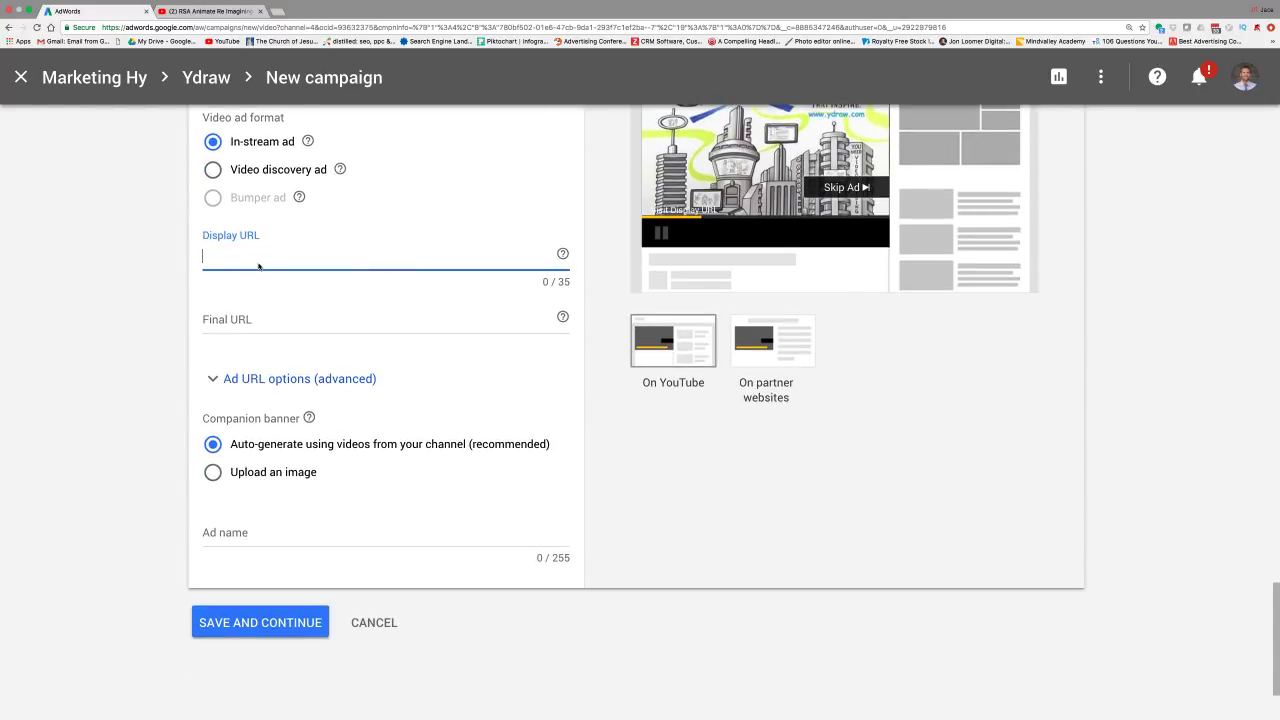
text(ydraw.com)
click(270, 300)
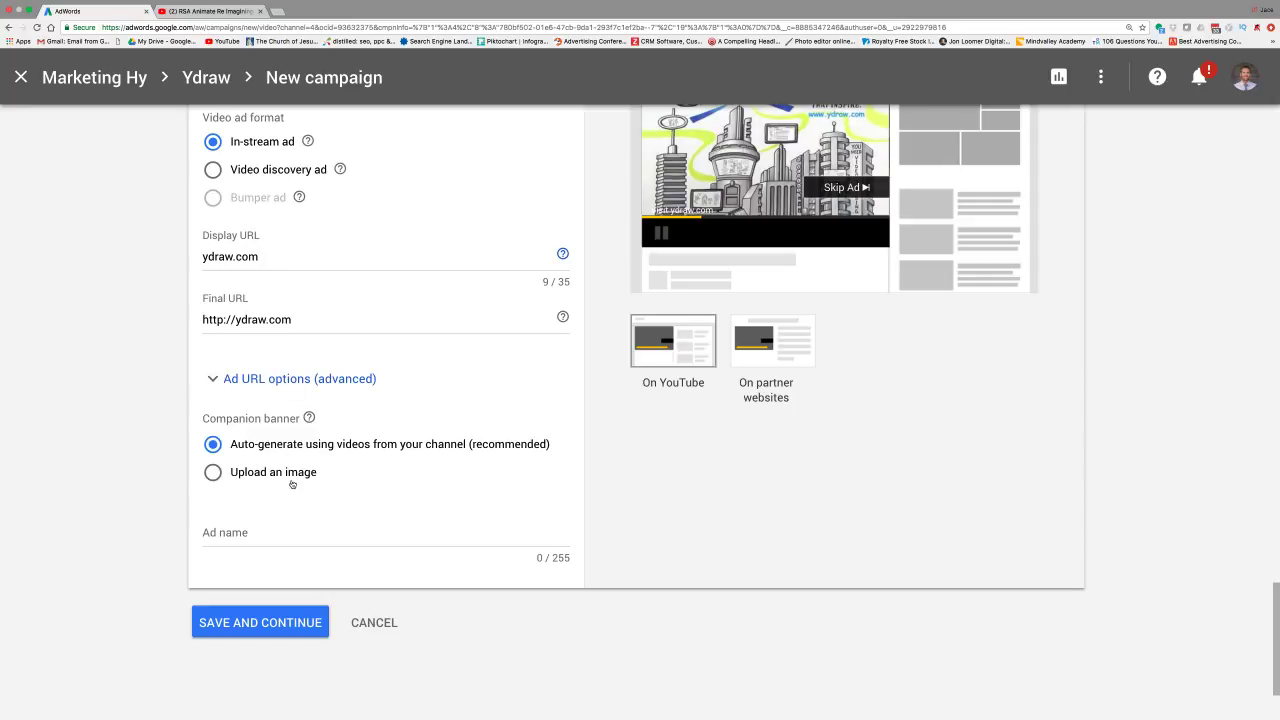
Name the ad 'Video Placement Ad' and save the ad and campaign setup.
click(252, 542)
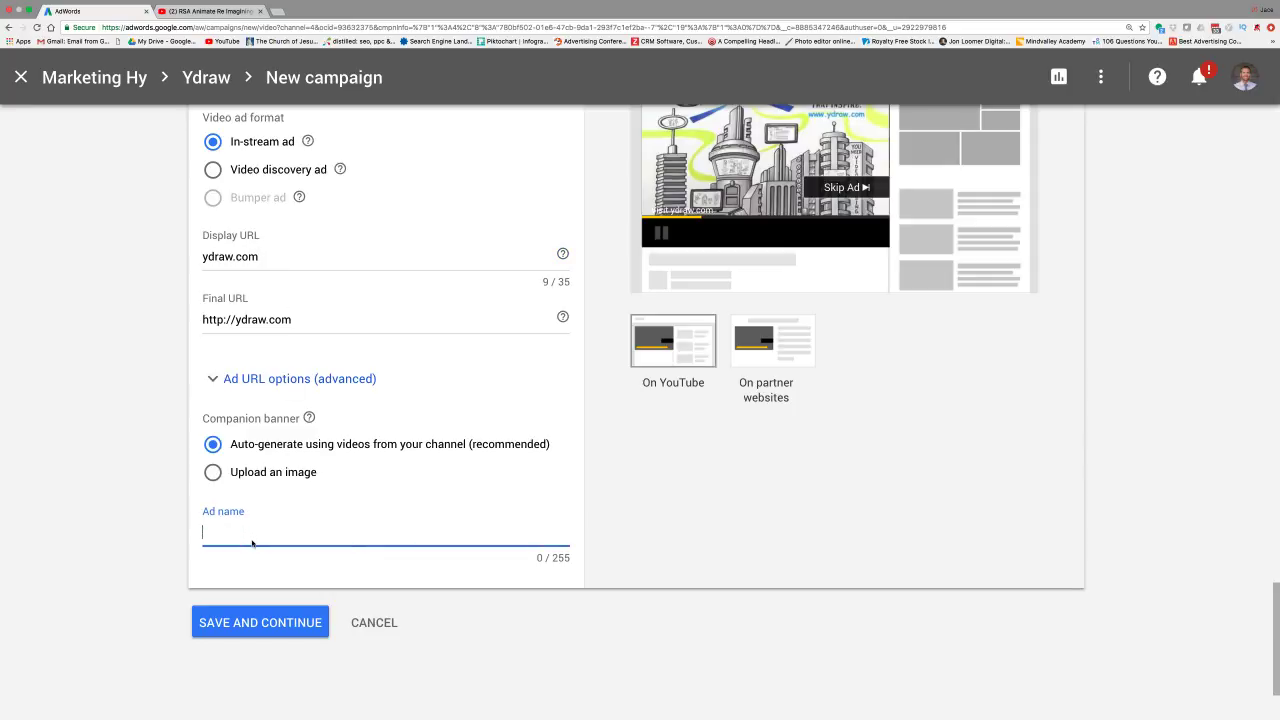
text(Video p)
key(BackSpace)
text(Placemen)
key(BackSpace)
text(ent Ad)
click(204, 623)
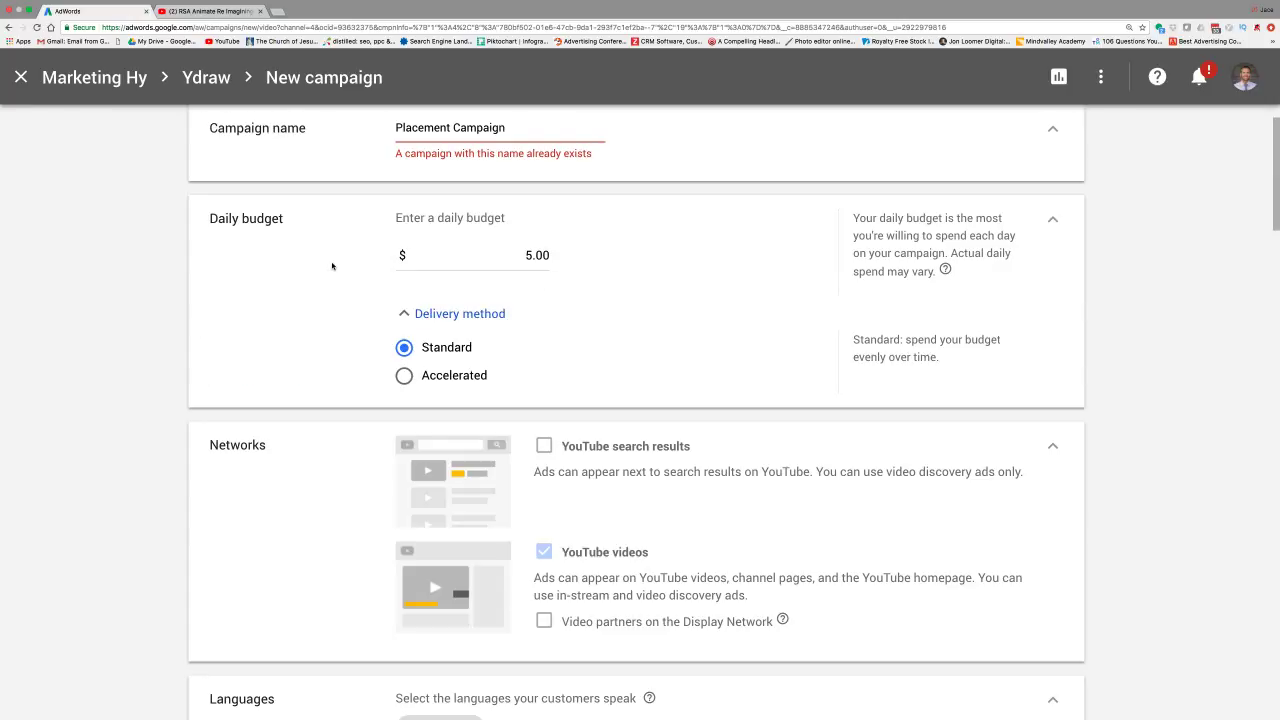
Change the campaign name to 'Placement Campaign 2' and resubmit the save.
click(521, 133)
text(2)
scroll(515, 231, down, 10)
scroll(515, 231, down, 5)
scroll(320, 377, down, 15)
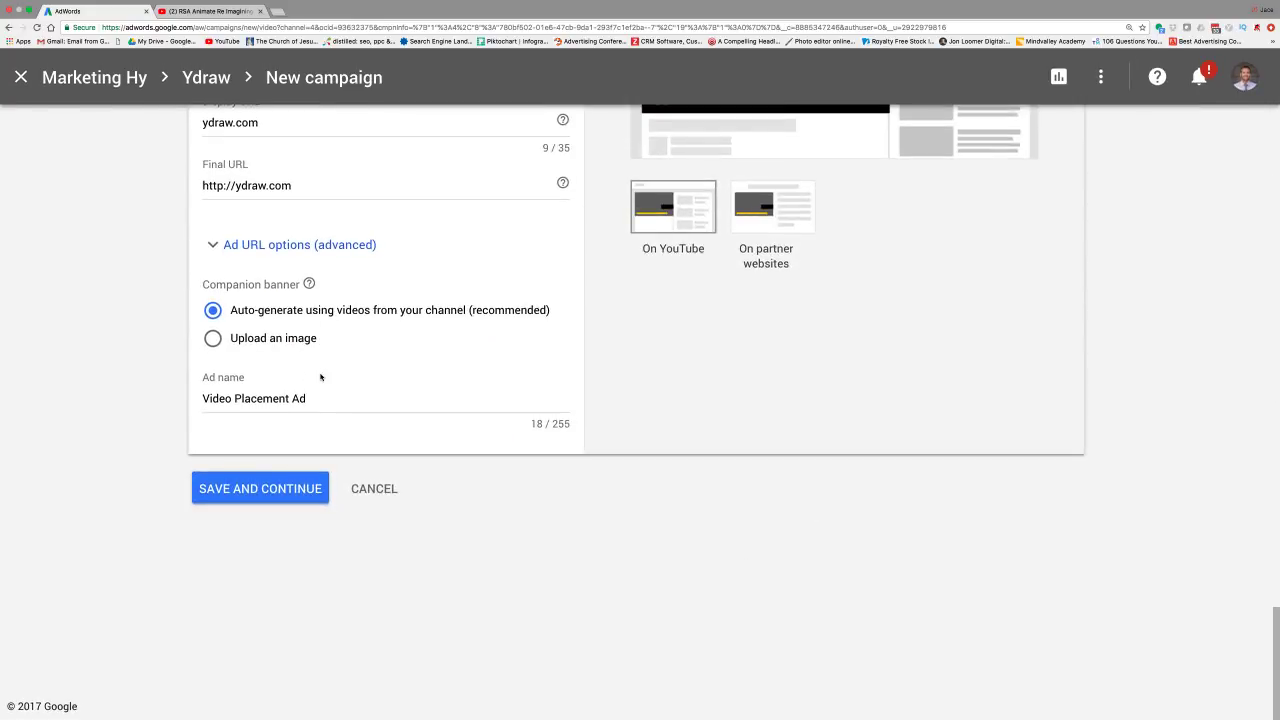
click(309, 492)
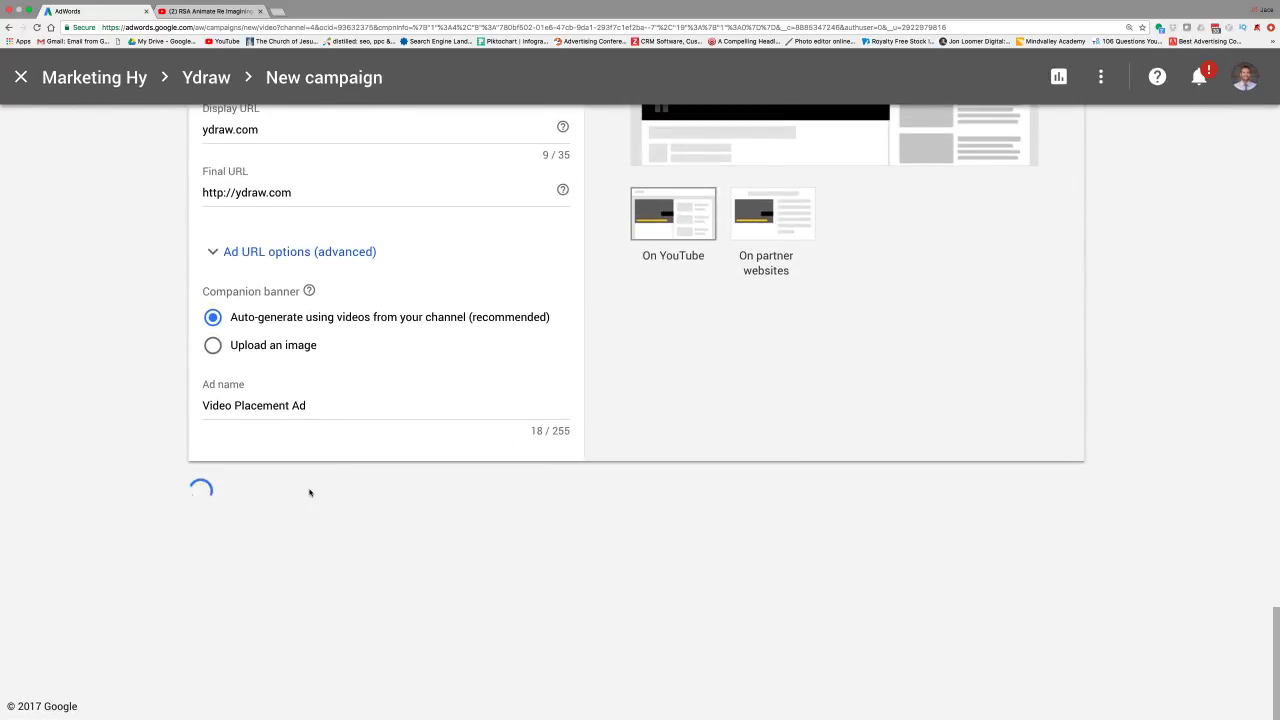